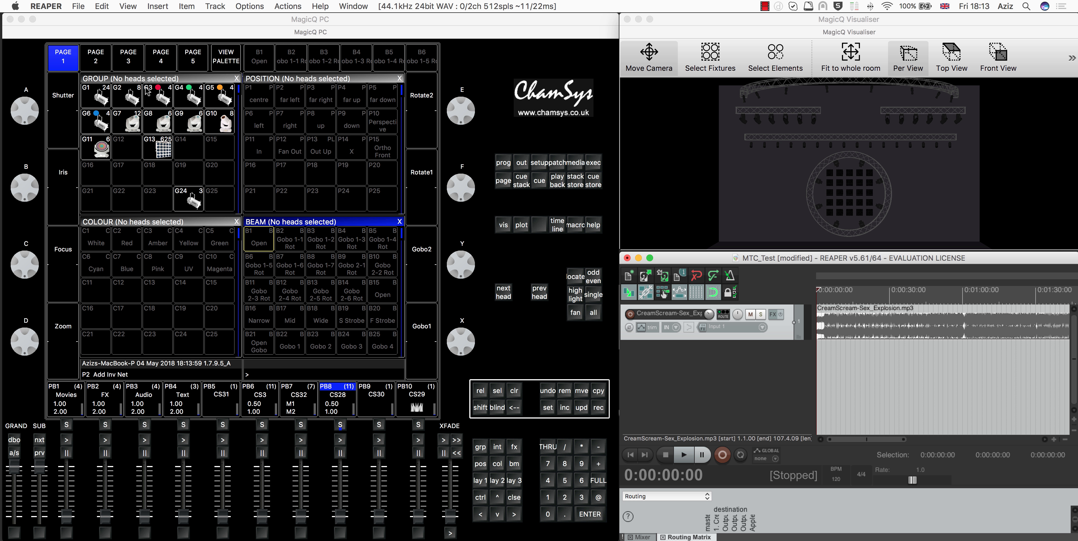
Step: Switch to MagicQ, view the cue stack of playback PB8 (CS28), and close it again
{"action": "left_click", "coordinate": [333, 28]}
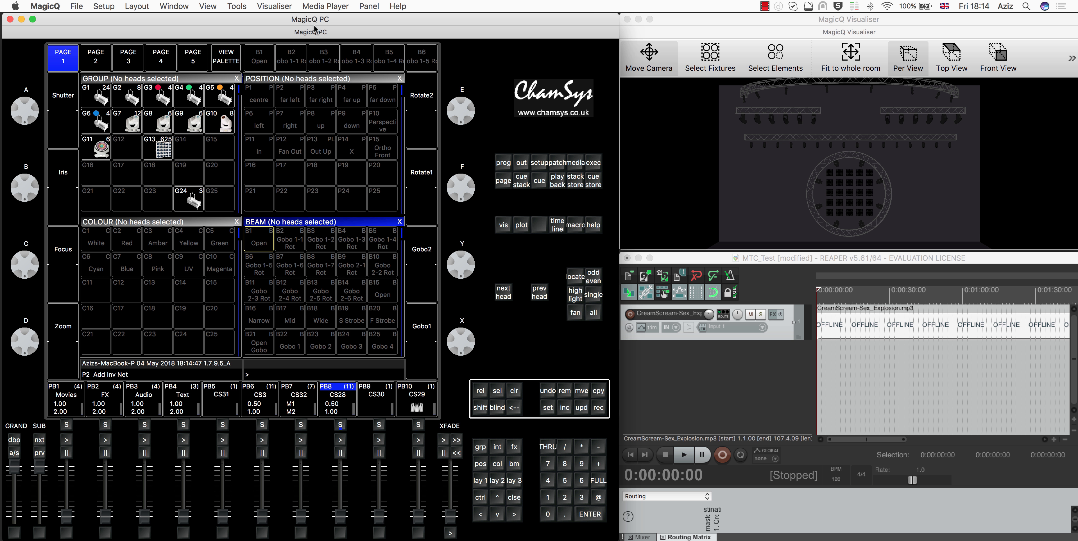
{"action": "left_click", "coordinate": [340, 425]}
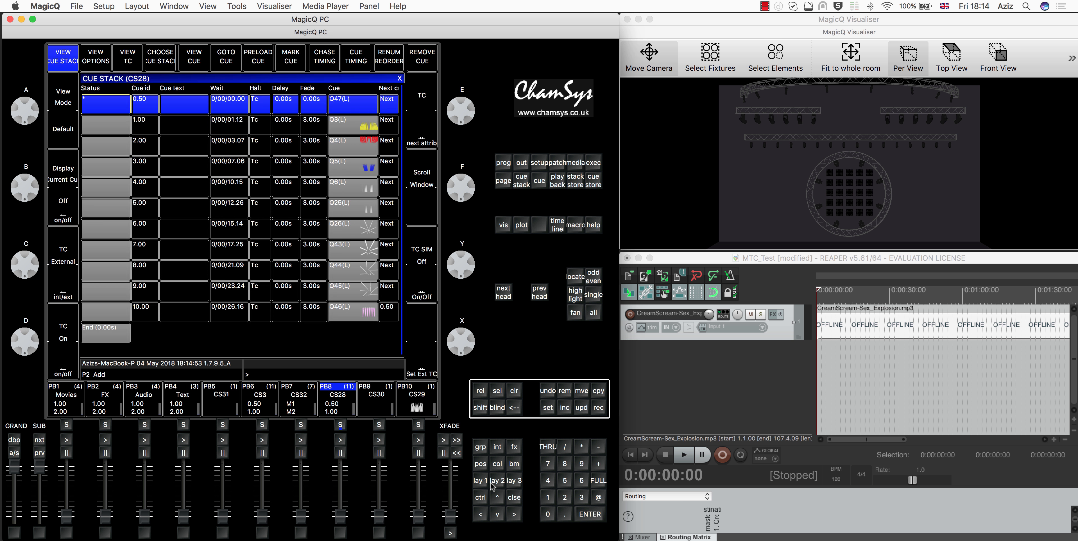
{"action": "left_click", "coordinate": [514, 498]}
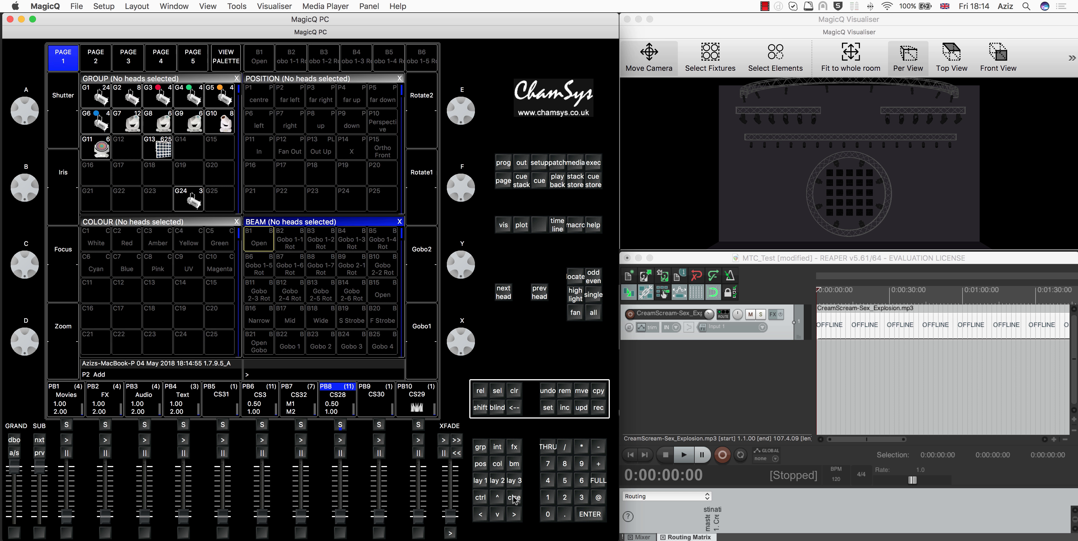
Step: Switch to REAPER and add a new empty track below the CreamScream-Sex_Explosion.mp3 track
{"action": "left_click", "coordinate": [798, 257]}
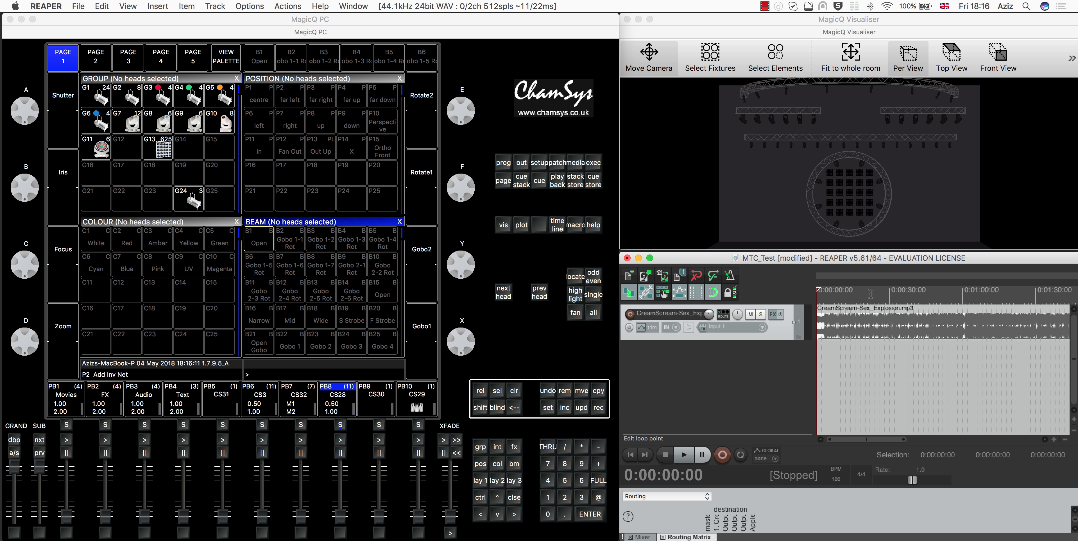
{"action": "right_click", "coordinate": [871, 294]}
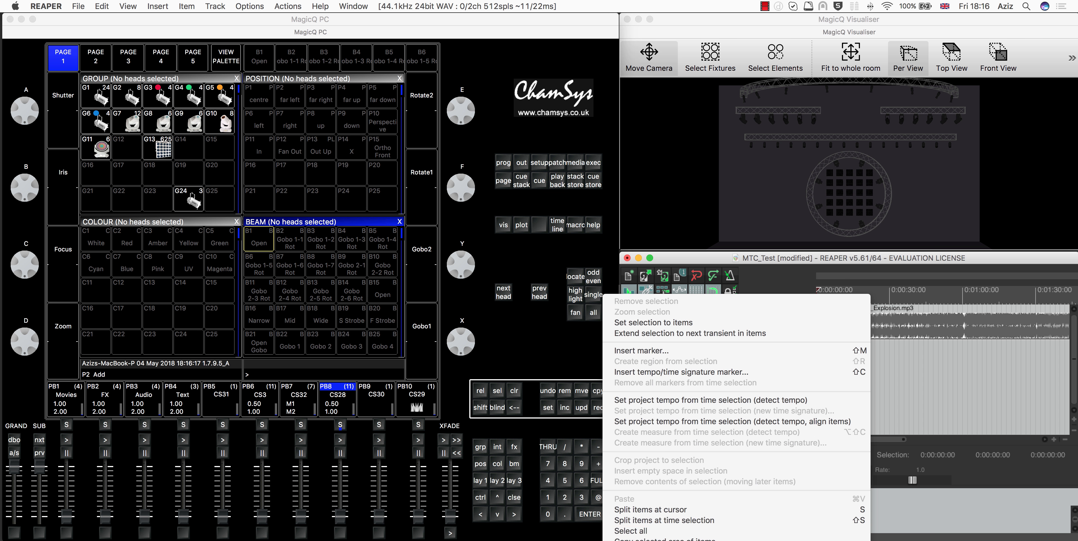
{"action": "key", "text": "Escape"}
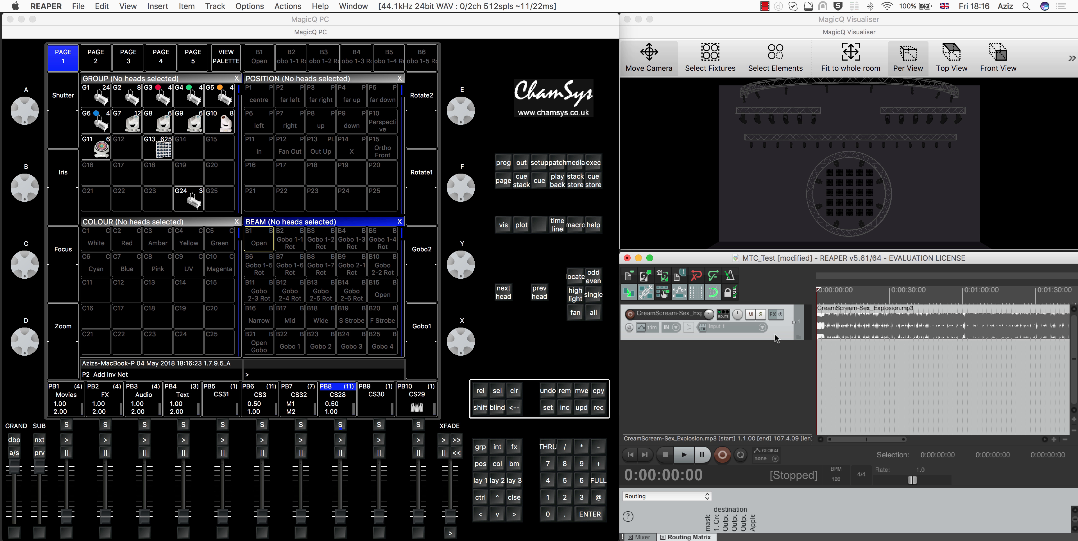
{"action": "left_click", "coordinate": [786, 368]}
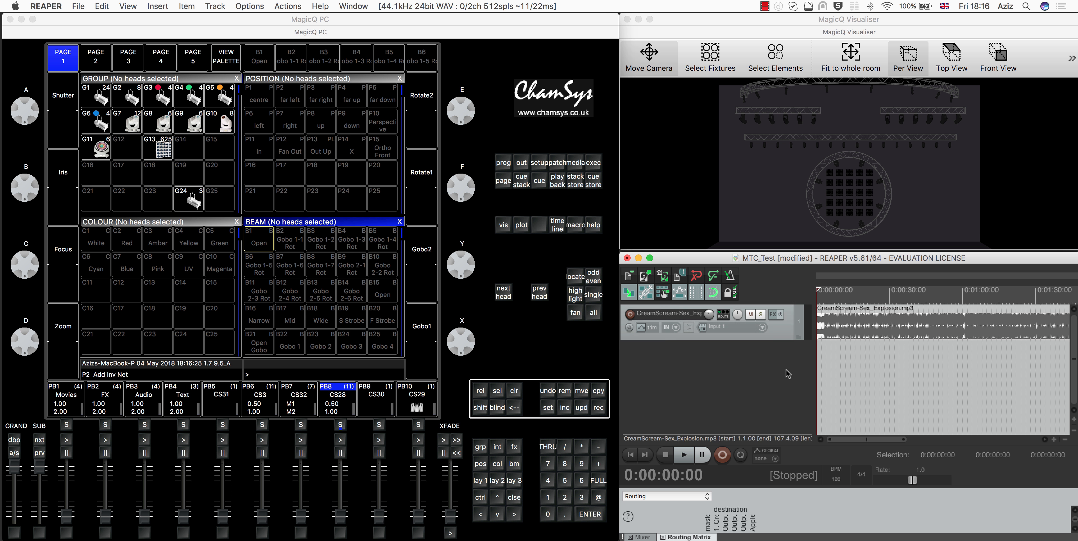
{"action": "double_click", "coordinate": [786, 368]}
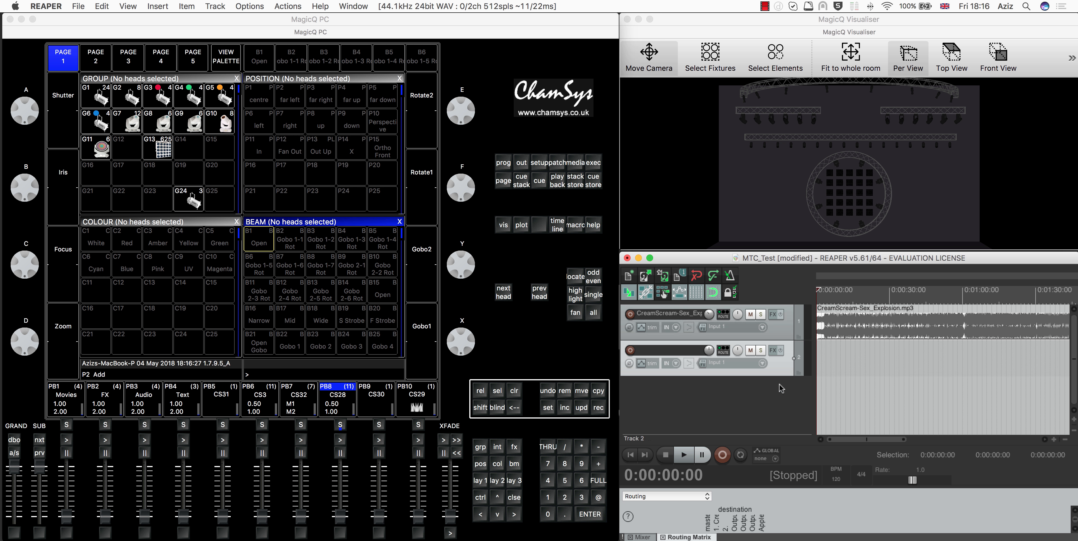
Step: Insert an SMPTE LTC/MTC Timecode Generator item on the new second track
{"action": "left_click", "coordinate": [844, 353]}
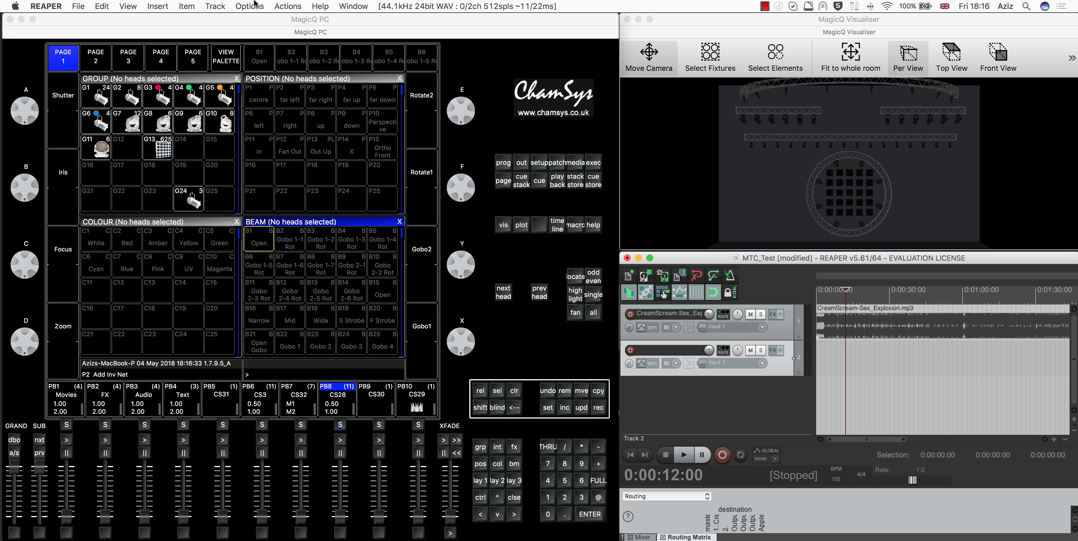
{"action": "left_click", "coordinate": [159, 5]}
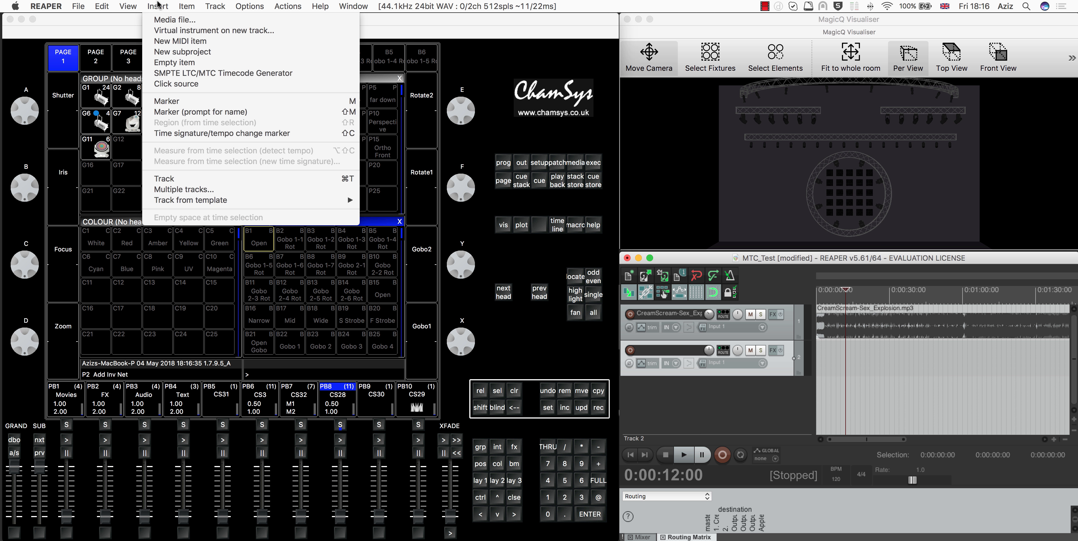
{"action": "left_click", "coordinate": [187, 73]}
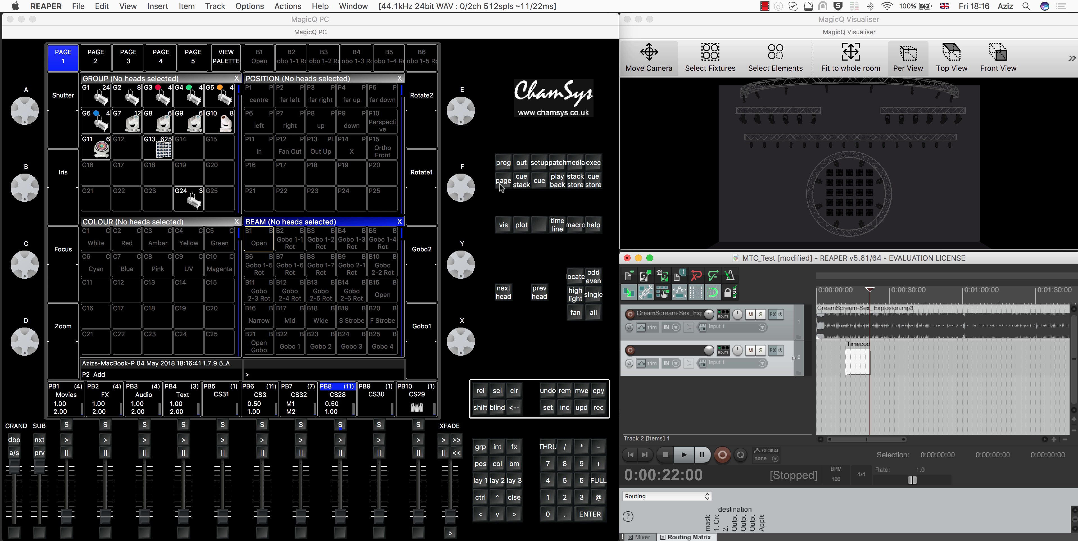
Step: Stretch the Timecode Generator item so it spans from the project start to the end of the song
{"action": "left_click_drag", "start_coordinate": [859, 359], "coordinate": [1053, 358]}
{"action": "scroll", "coordinate": [1027, 372], "scroll_direction": "up", "scroll_amount": 2}
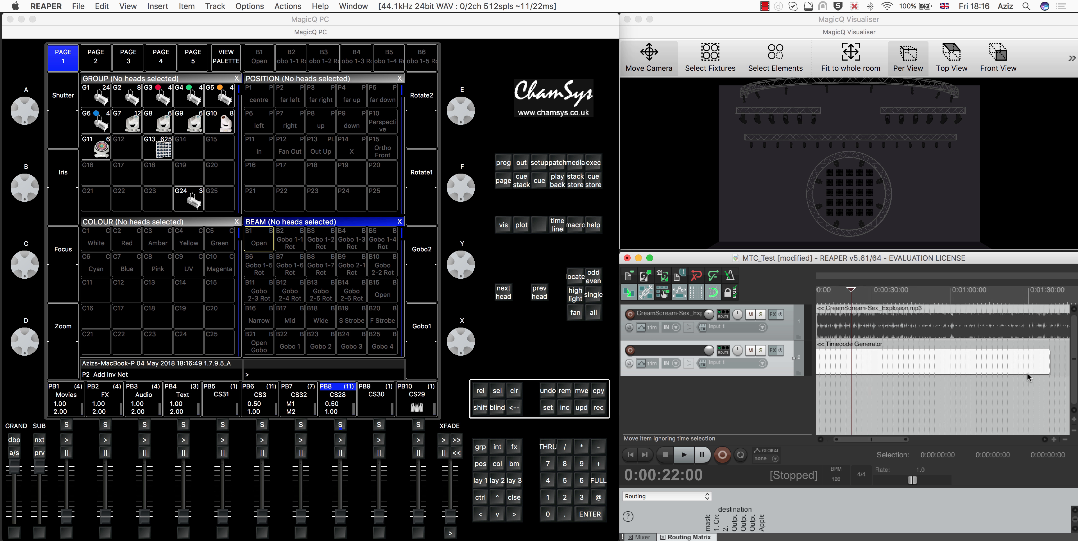
{"action": "scroll", "coordinate": [1027, 374], "scroll_direction": "right", "scroll_amount": 6}
{"action": "left_click_drag", "start_coordinate": [876, 362], "coordinate": [1051, 362]}
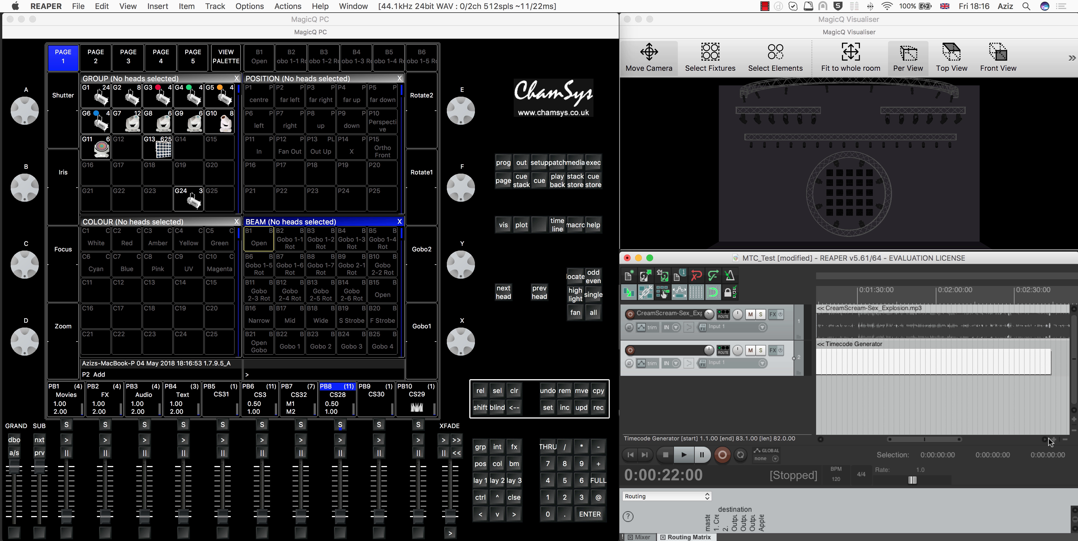
{"action": "left_click", "coordinate": [1065, 441]}
{"action": "left_click", "coordinate": [1064, 440]}
{"action": "left_click", "coordinate": [1065, 441]}
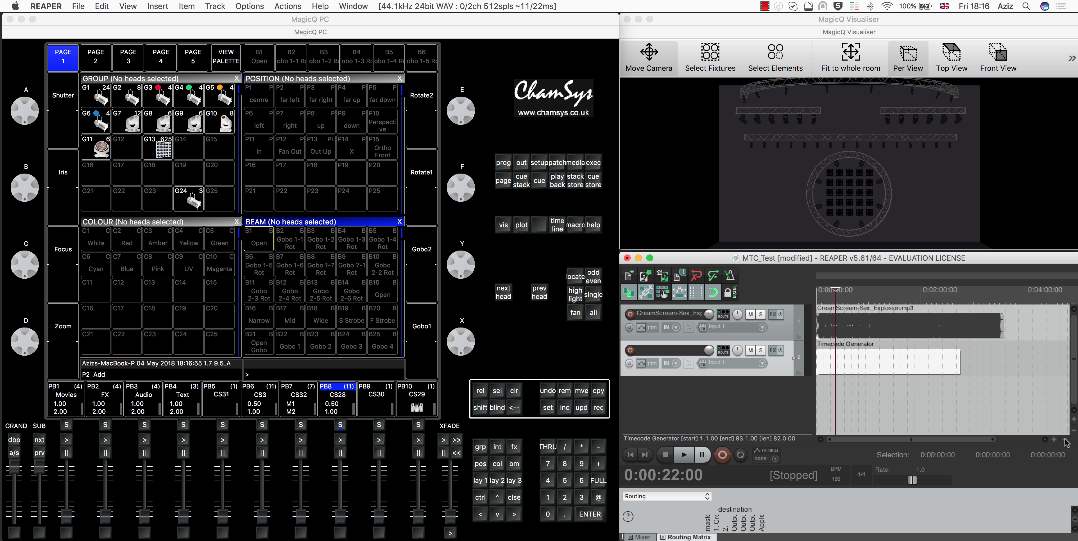
{"action": "left_click", "coordinate": [1065, 440]}
{"action": "left_click_drag", "start_coordinate": [935, 361], "coordinate": [967, 361]}
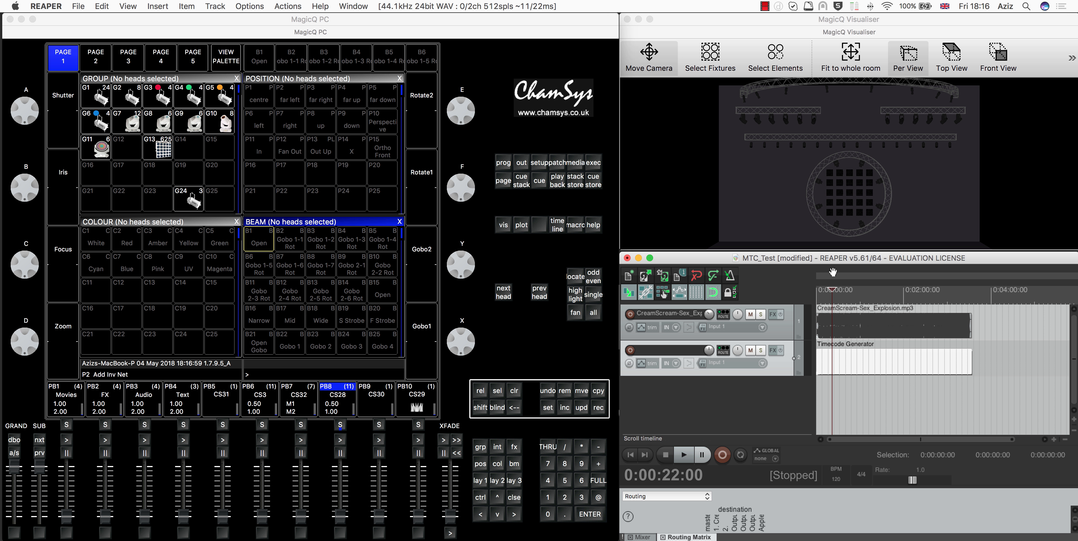
Step: Return the edit cursor to the project start and briefly play both tracks to test the timecode signal
{"action": "left_click", "coordinate": [822, 290]}
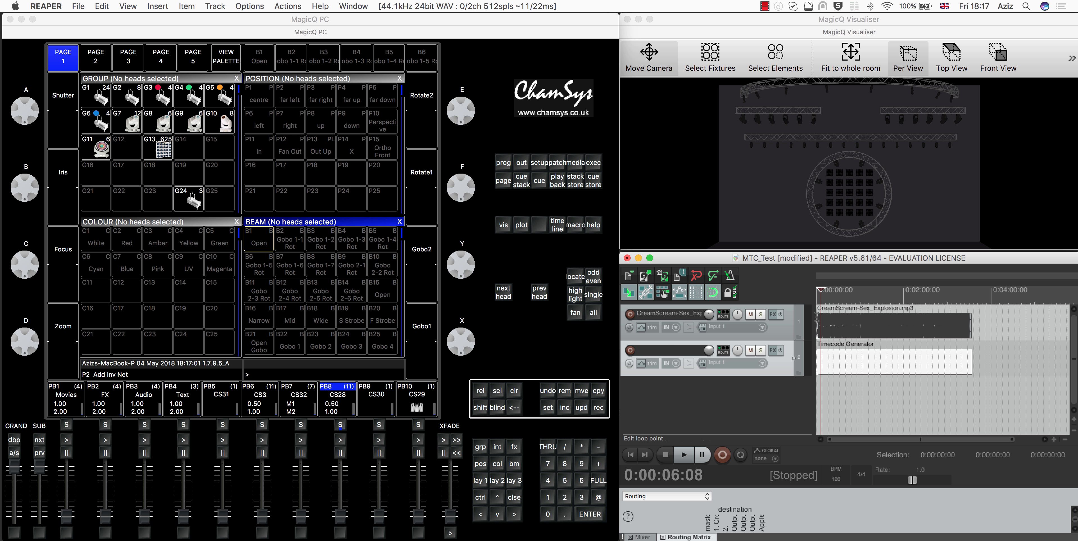
{"action": "scroll", "coordinate": [862, 397], "scroll_direction": "up", "scroll_amount": 1}
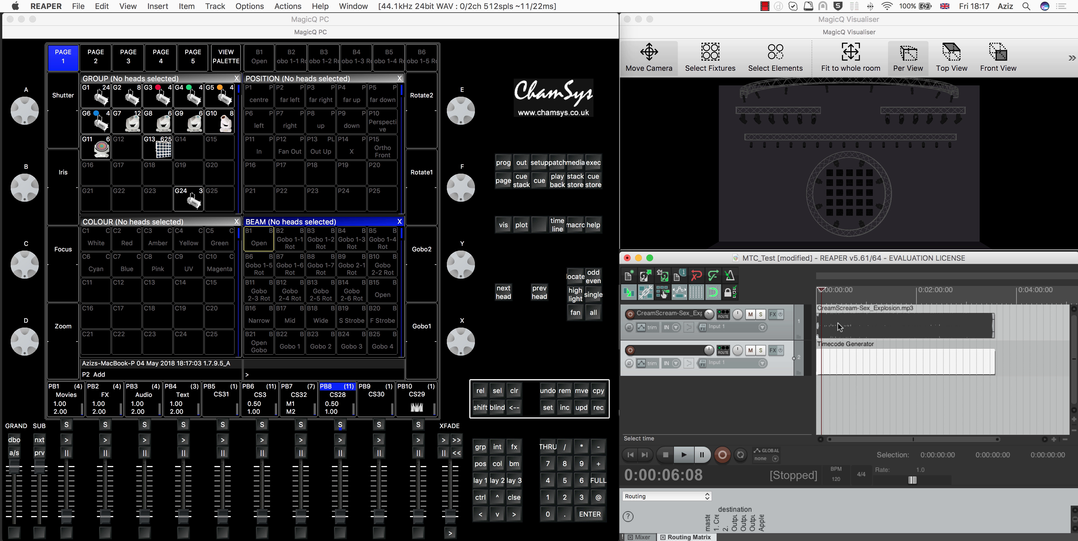
{"action": "key", "text": "Home"}
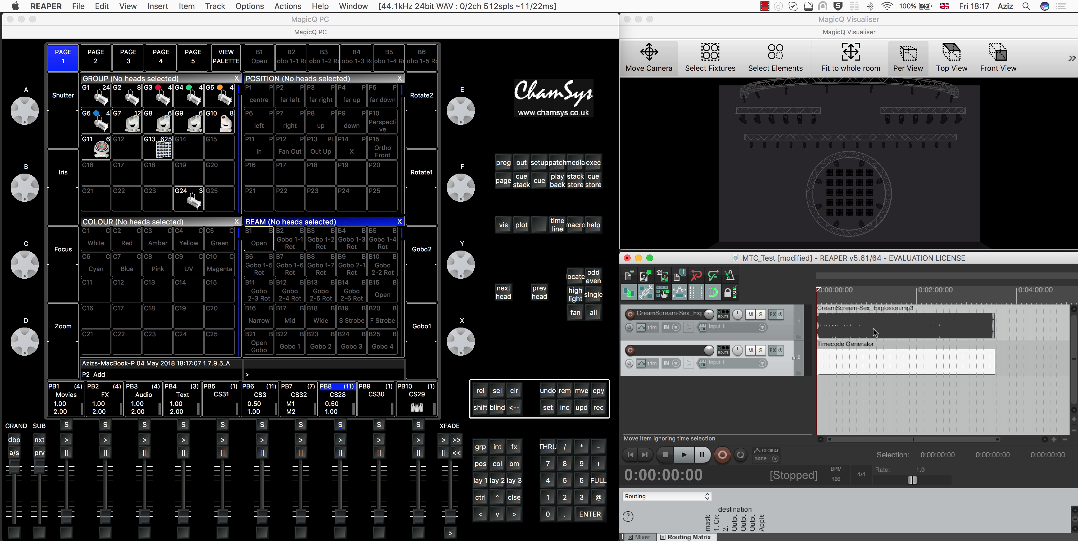
{"action": "key", "text": "space"}
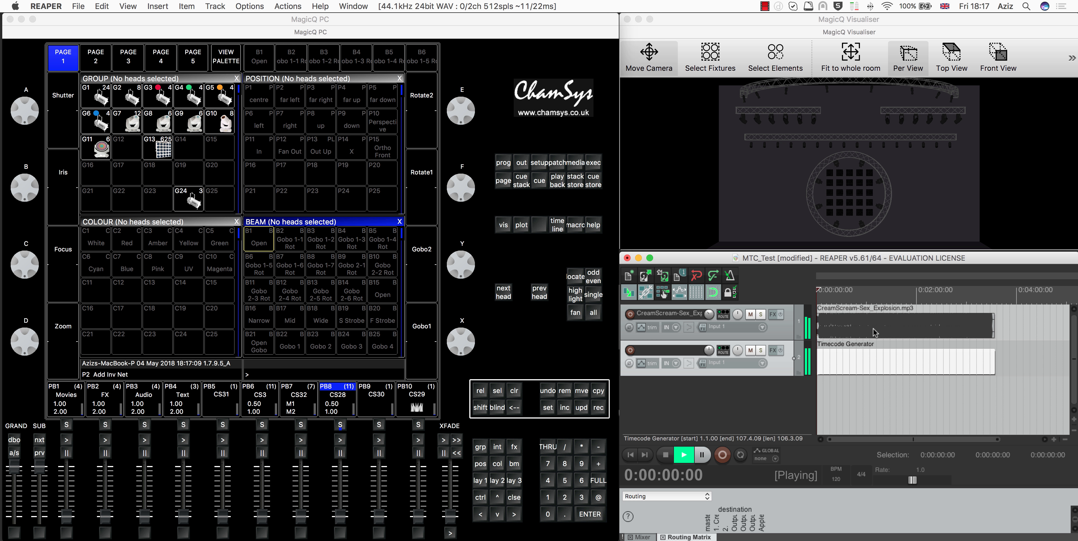
{"action": "key", "text": "space"}
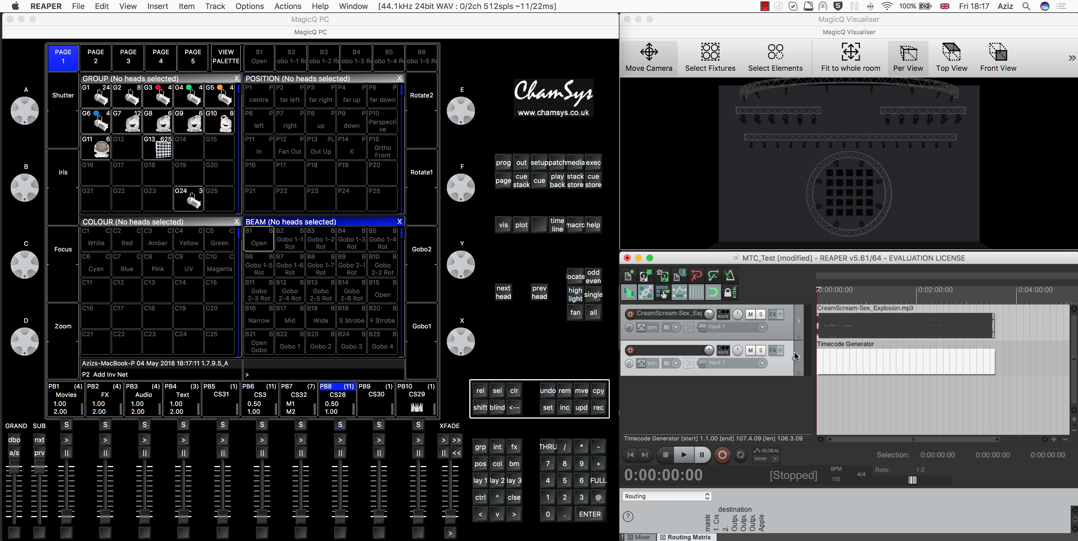
Step: Set the Timecode Generator item's source properties to Send MIDI (MTC)
{"action": "left_click", "coordinate": [844, 354]}
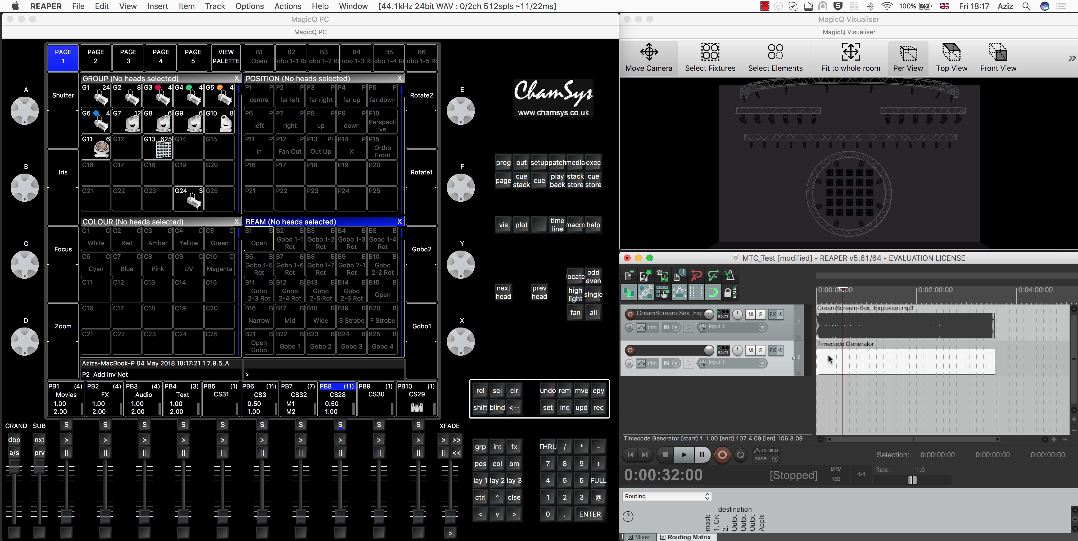
{"action": "right_click", "coordinate": [827, 354]}
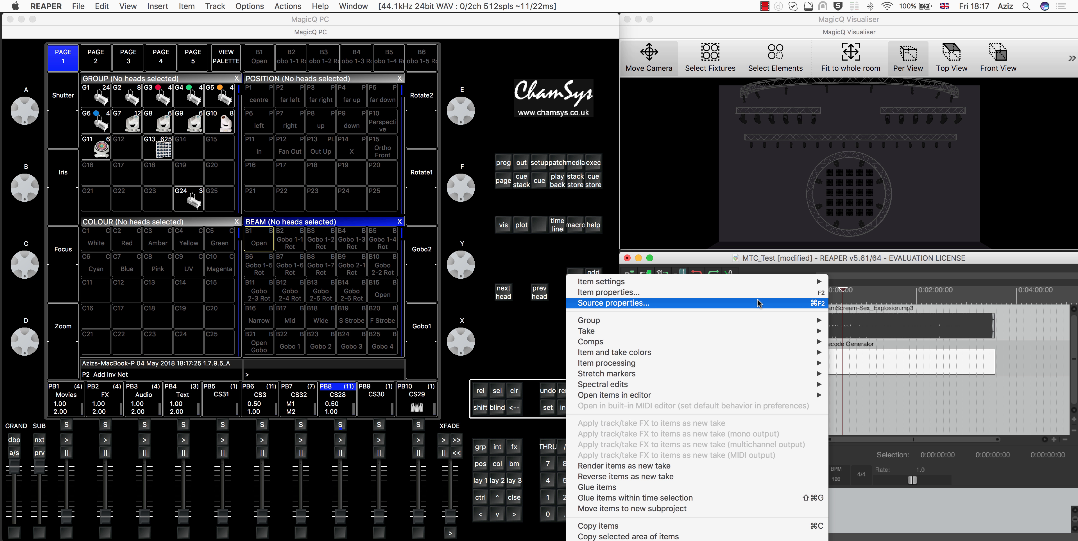
{"action": "left_click", "coordinate": [756, 299]}
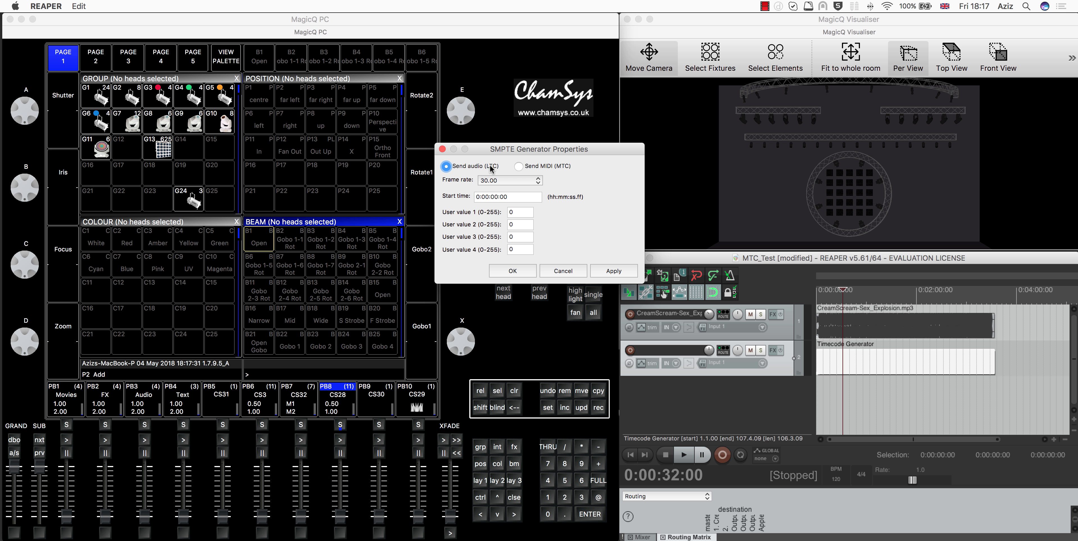
{"action": "left_click", "coordinate": [520, 165]}
{"action": "left_click", "coordinate": [534, 272]}
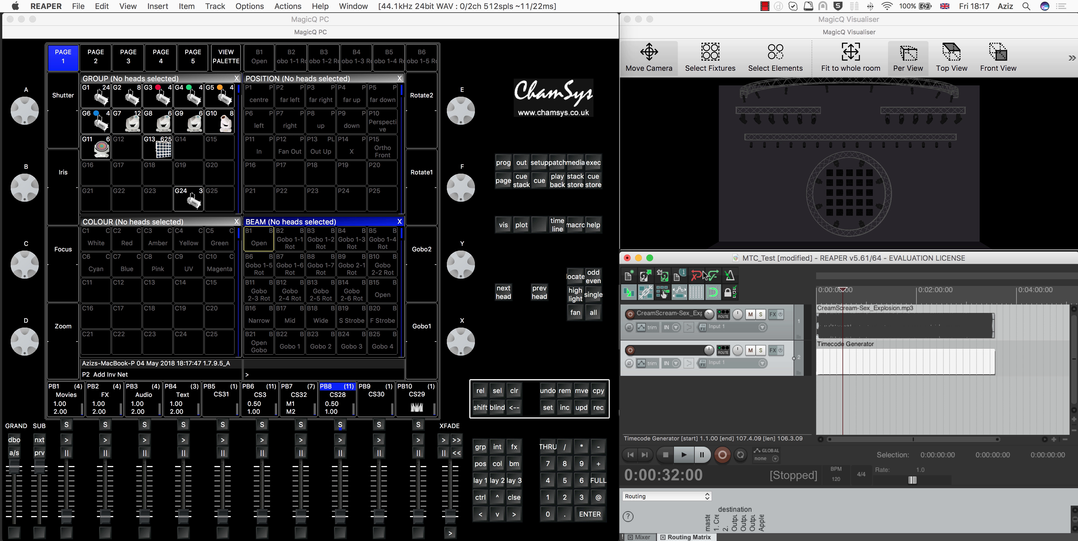
Step: Check in REAPER's MIDI device preferences which outputs are enabled, including IAC Driver - IAC Bus 1
{"action": "left_click", "coordinate": [57, 6]}
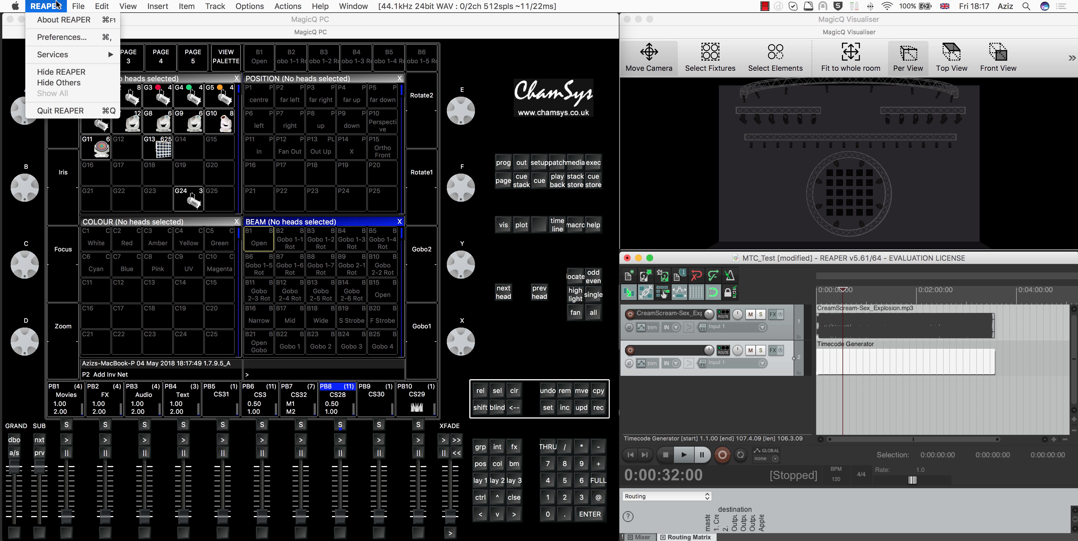
{"action": "left_click", "coordinate": [56, 38]}
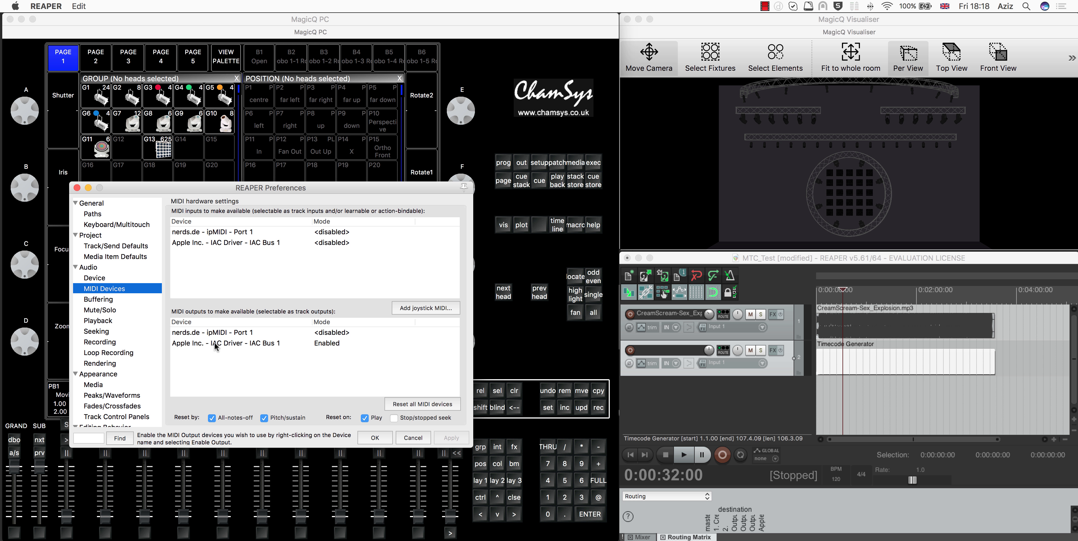
{"action": "left_click", "coordinate": [77, 187]}
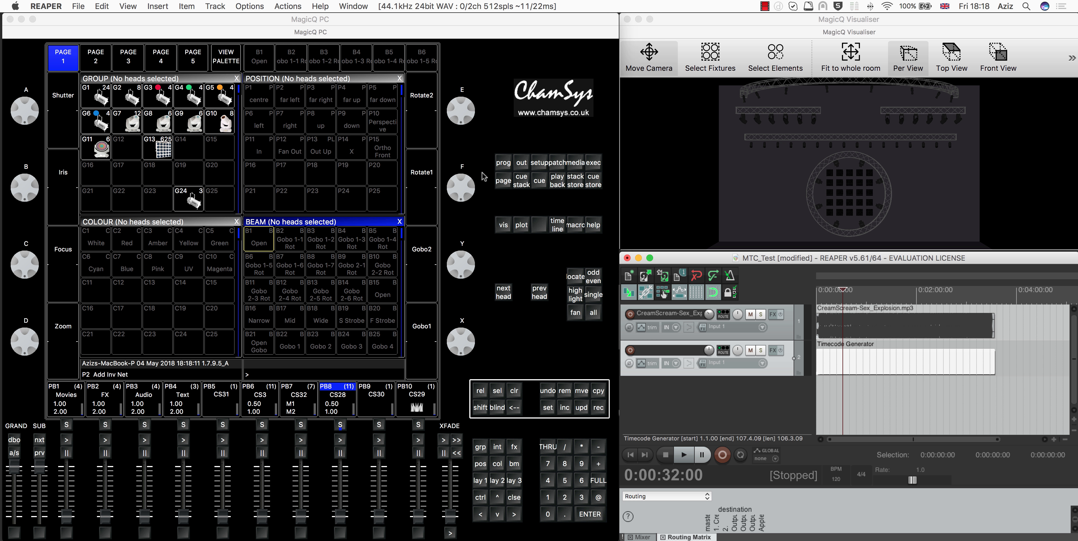
Step: Launch Audio MIDI Setup from the Other app folder and reposition its MIDI device window
{"action": "key", "text": "F4"}
{"action": "scroll", "coordinate": [482, 172], "scroll_direction": "left", "scroll_amount": 5}
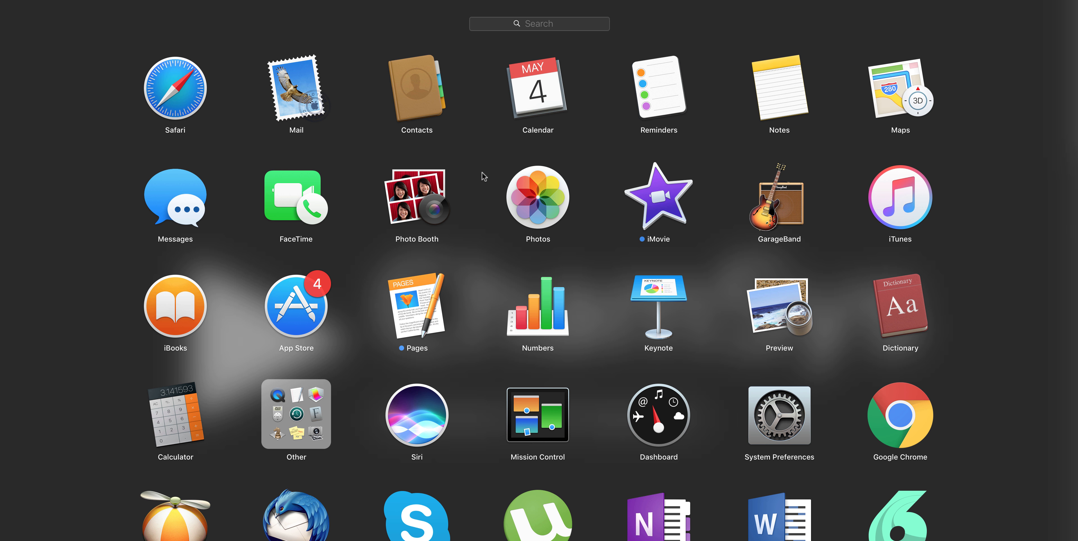
{"action": "left_click", "coordinate": [311, 398]}
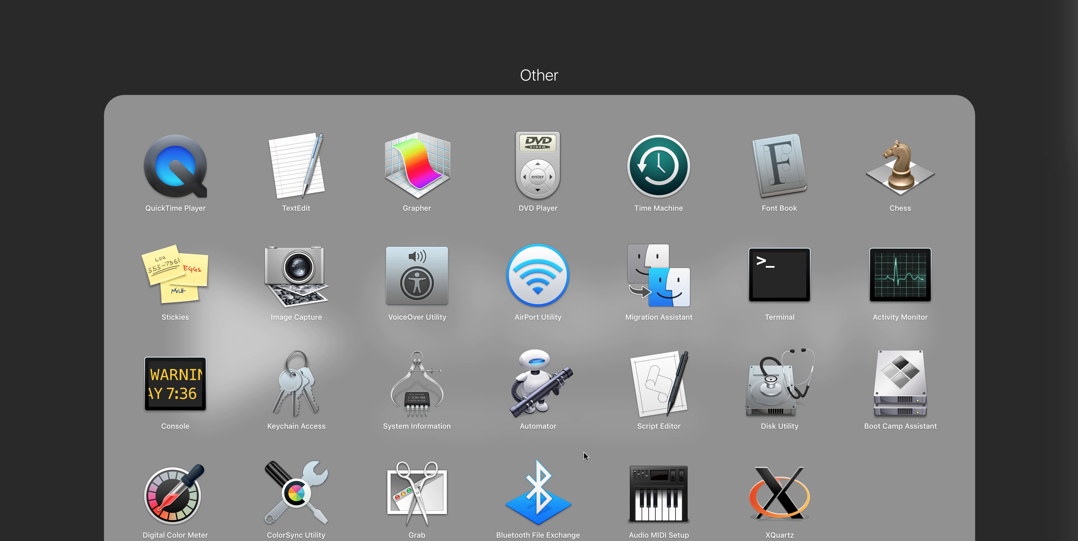
{"action": "left_click", "coordinate": [657, 487]}
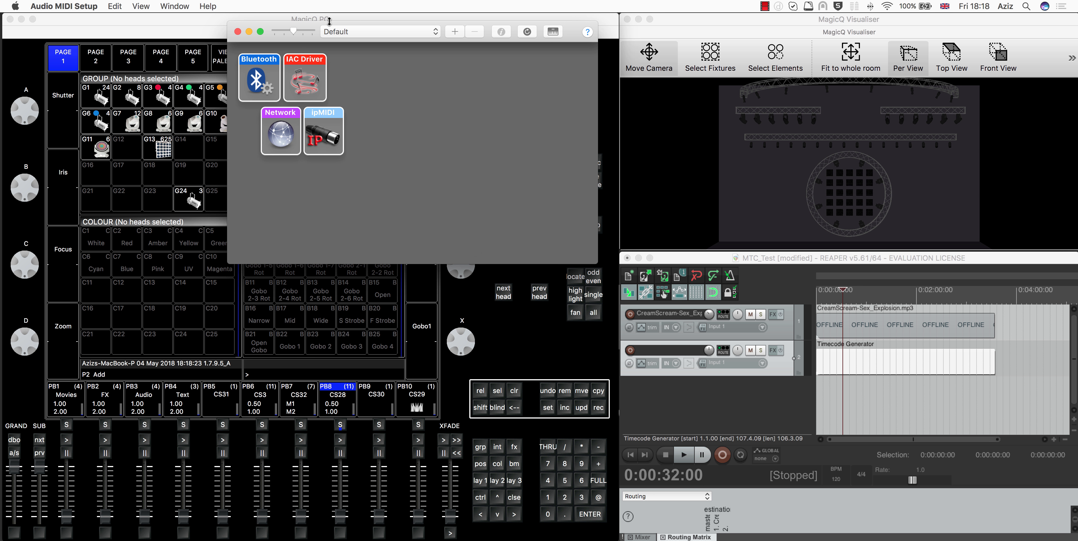
{"action": "left_click_drag", "start_coordinate": [330, 23], "coordinate": [350, 59]}
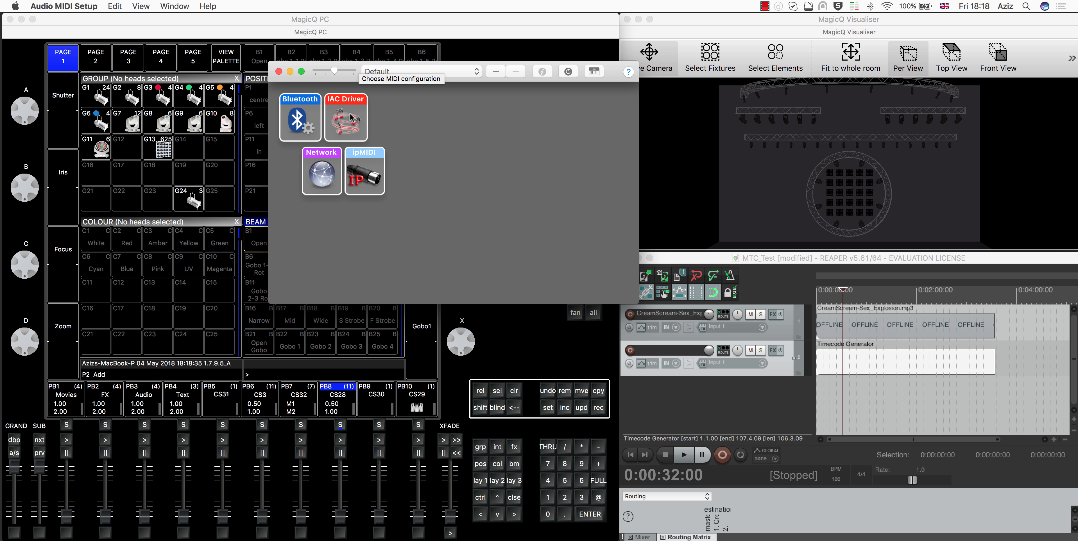
Step: Reopen the MIDI Studio and check the IAC Driver's online status and ports in its properties
{"action": "left_click", "coordinate": [279, 72]}
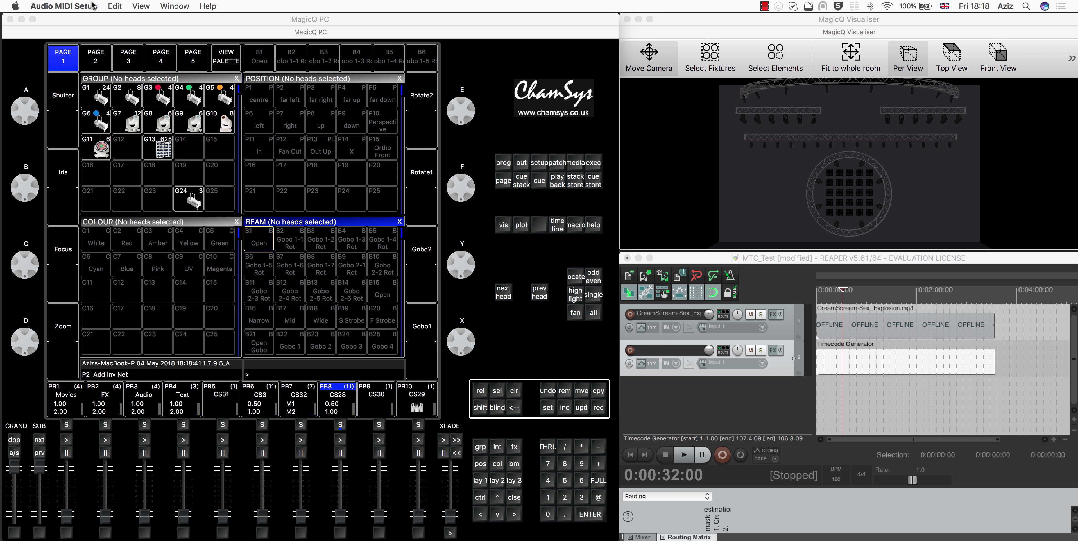
{"action": "left_click", "coordinate": [174, 6]}
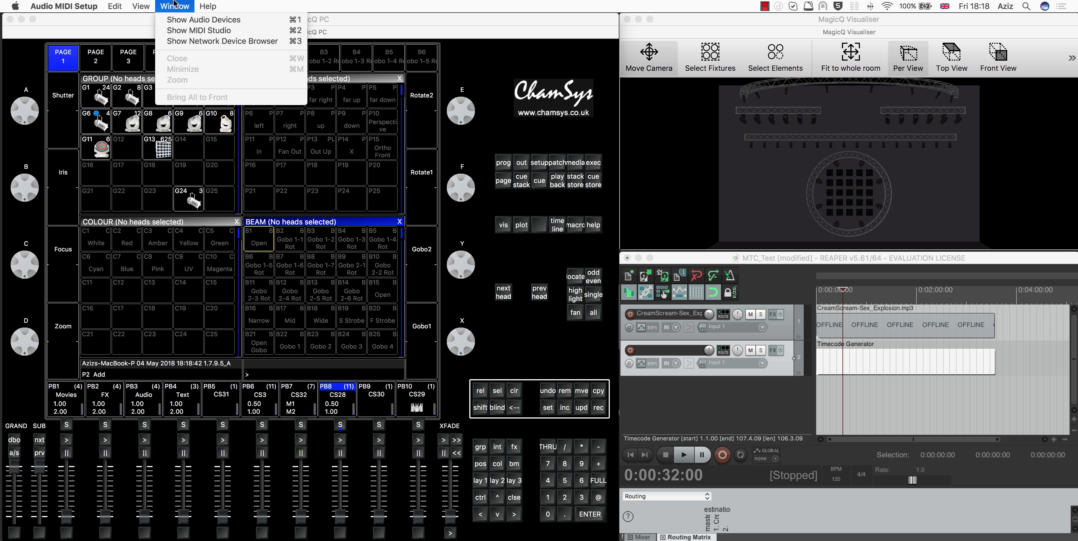
{"action": "left_click", "coordinate": [183, 33]}
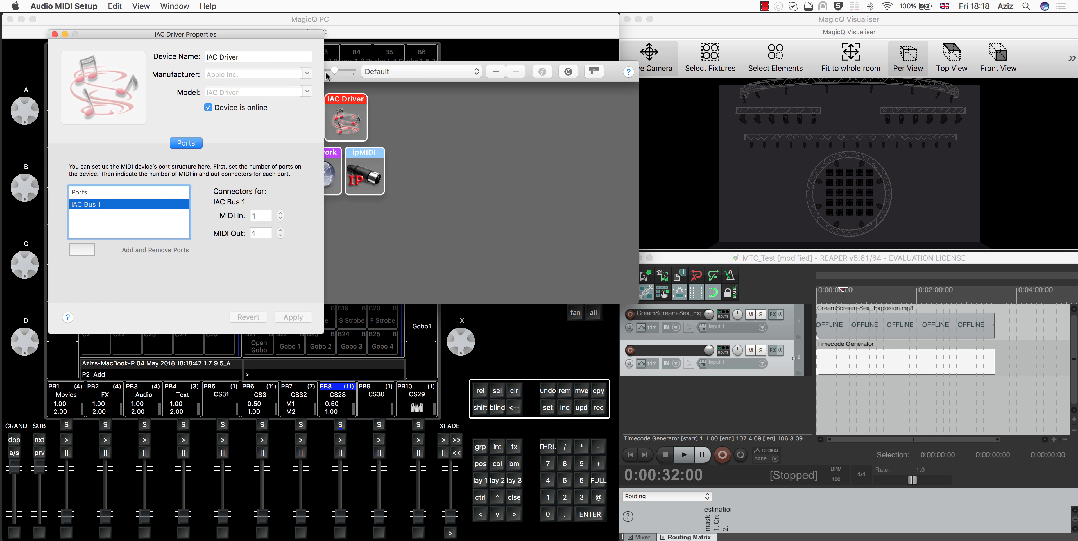
{"action": "left_click", "coordinate": [54, 34]}
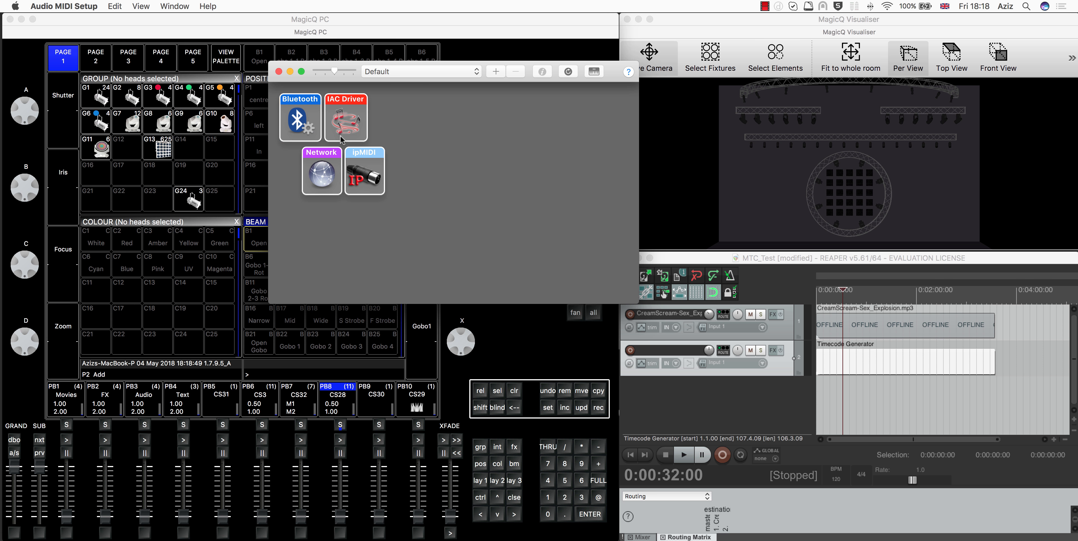
Step: Remove the IAC Bus 1 port from the IAC Driver and take the device offline, applying the changes
{"action": "left_click", "coordinate": [347, 116]}
{"action": "double_click", "coordinate": [347, 116]}
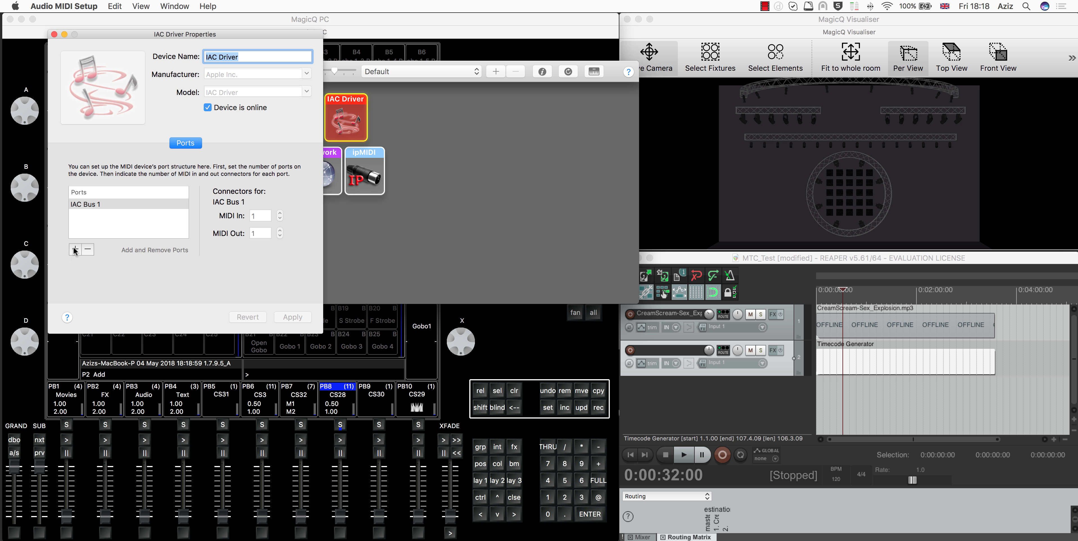
{"action": "left_click", "coordinate": [78, 204]}
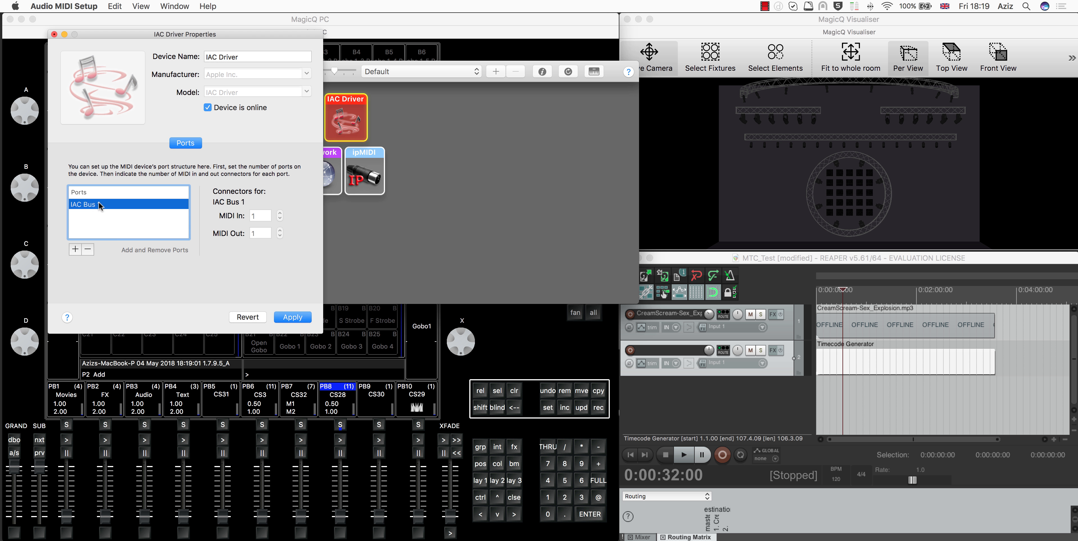
{"action": "left_click", "coordinate": [88, 249]}
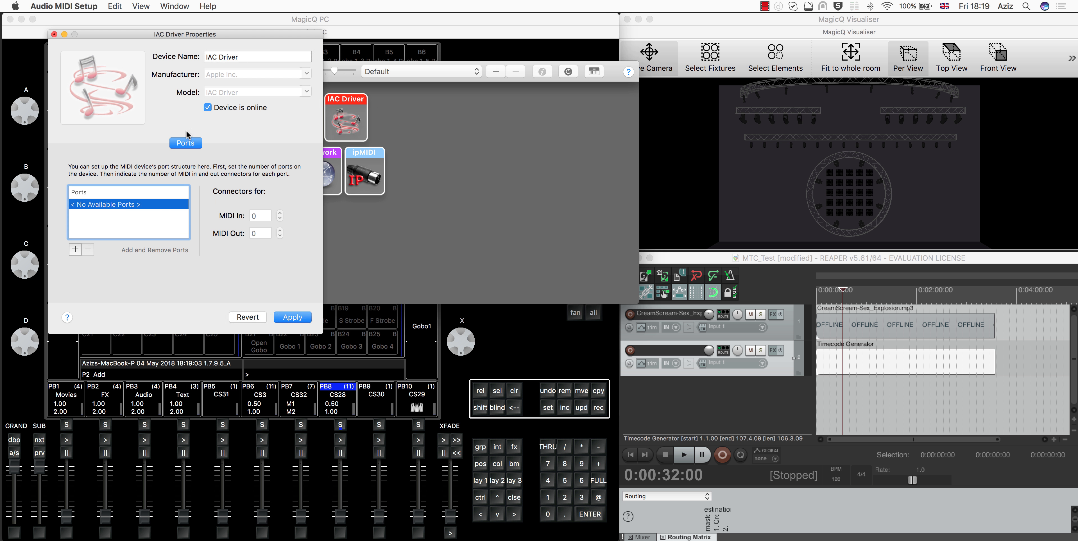
{"action": "left_click", "coordinate": [208, 107]}
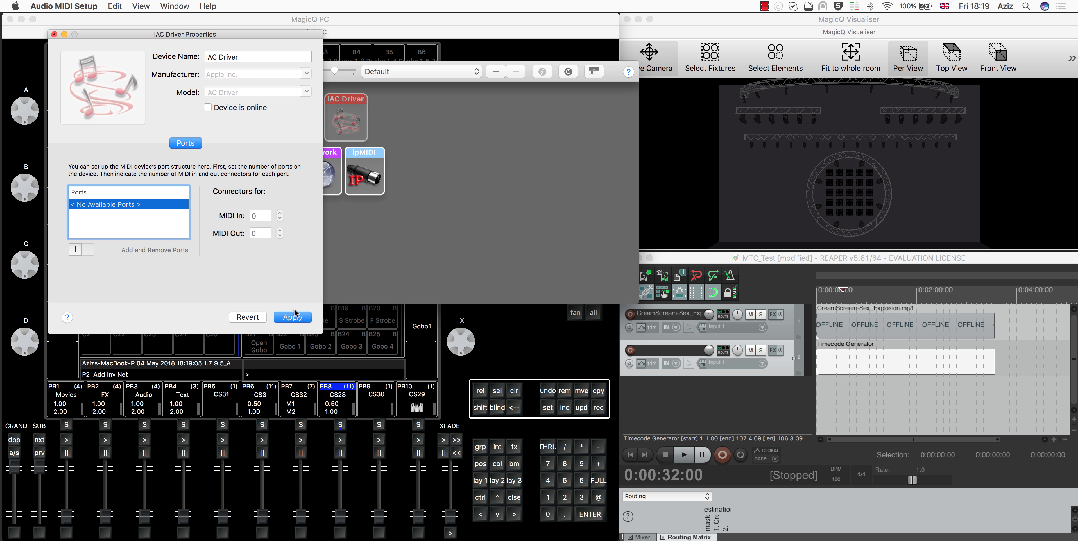
{"action": "left_click", "coordinate": [294, 319]}
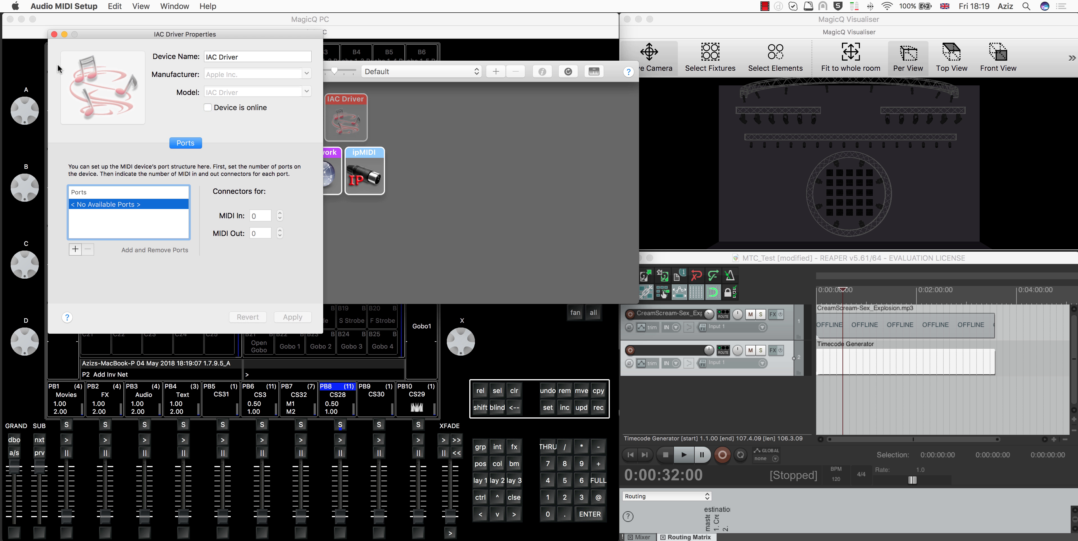
{"action": "left_click", "coordinate": [55, 35]}
Step: Add a port to the IAC Driver and bring the device online, applying the changes before closing the MIDI windows
{"action": "double_click", "coordinate": [345, 119]}
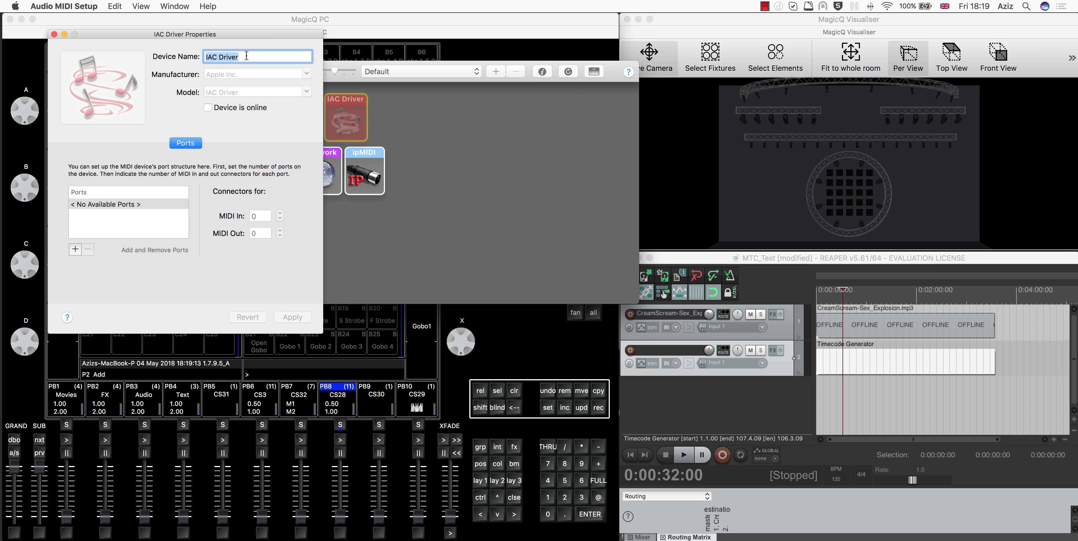
{"action": "left_click", "coordinate": [75, 250]}
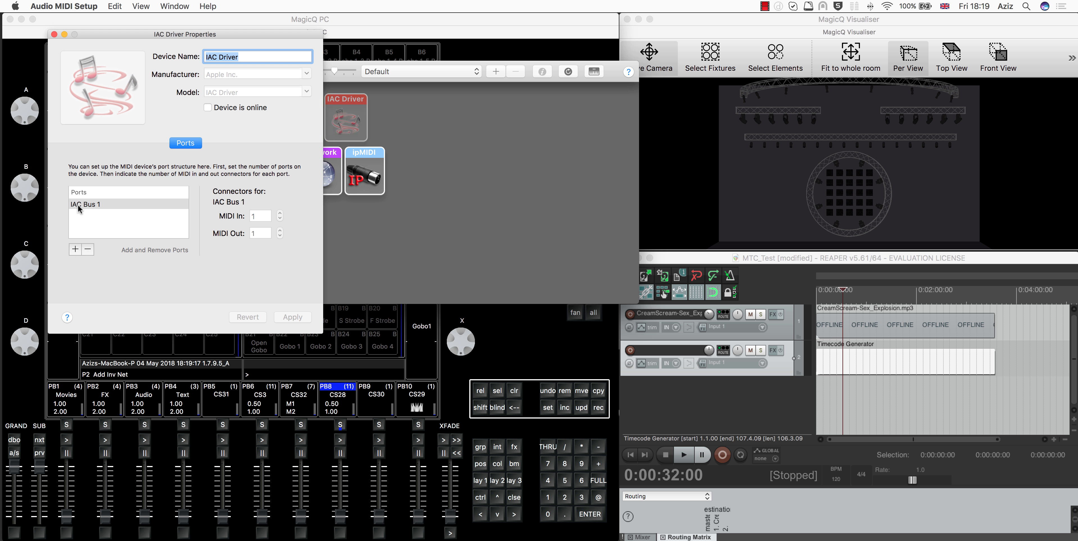
{"action": "left_click", "coordinate": [207, 108]}
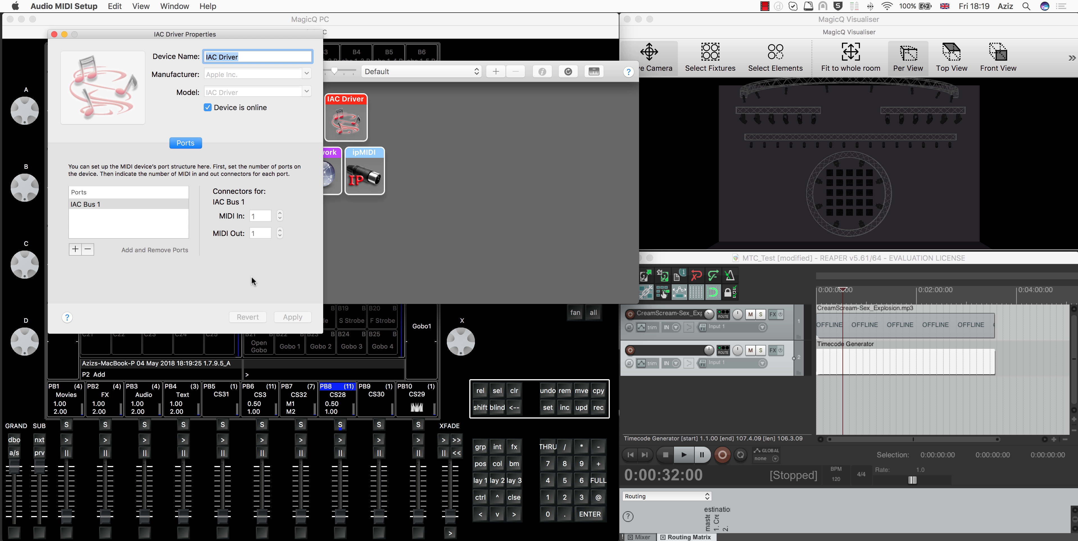
{"action": "left_click", "coordinate": [100, 204]}
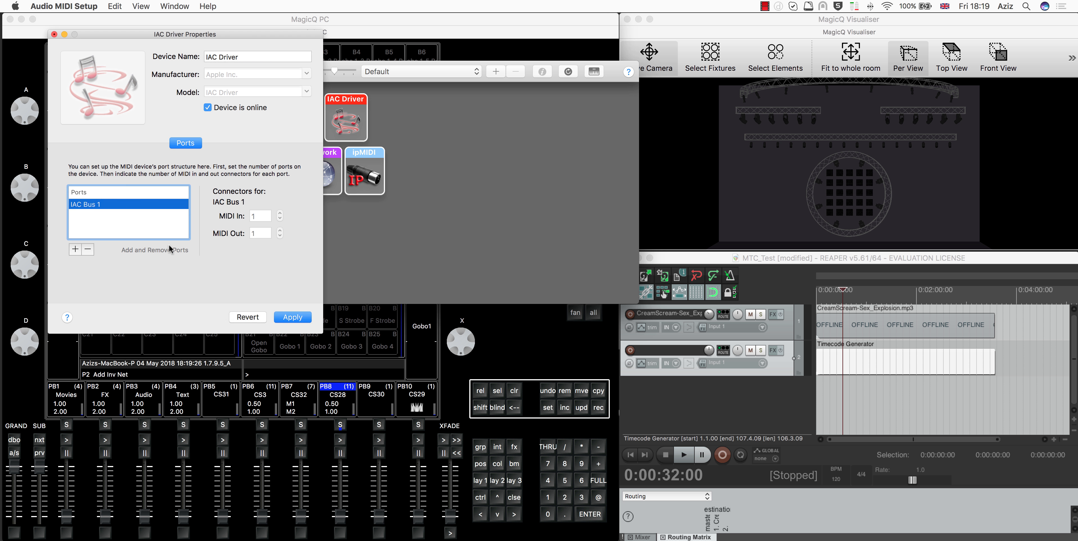
{"action": "left_click", "coordinate": [293, 318]}
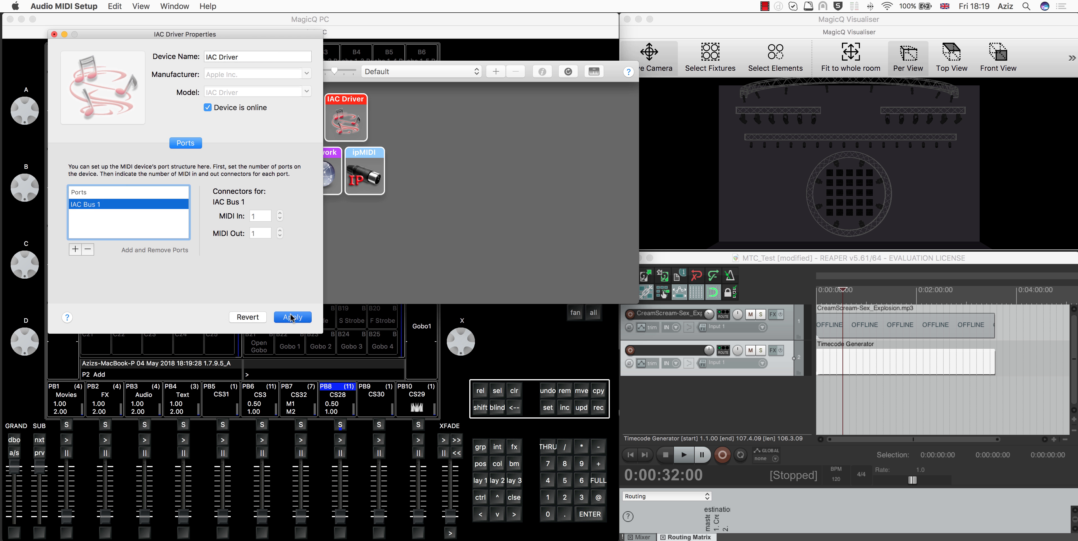
{"action": "left_click", "coordinate": [65, 35]}
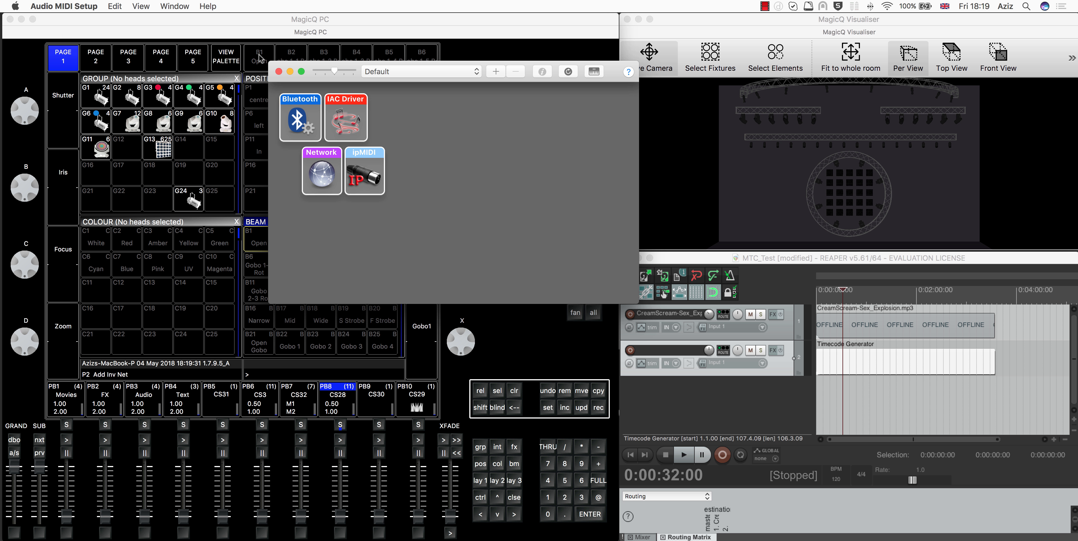
{"action": "left_click", "coordinate": [291, 72]}
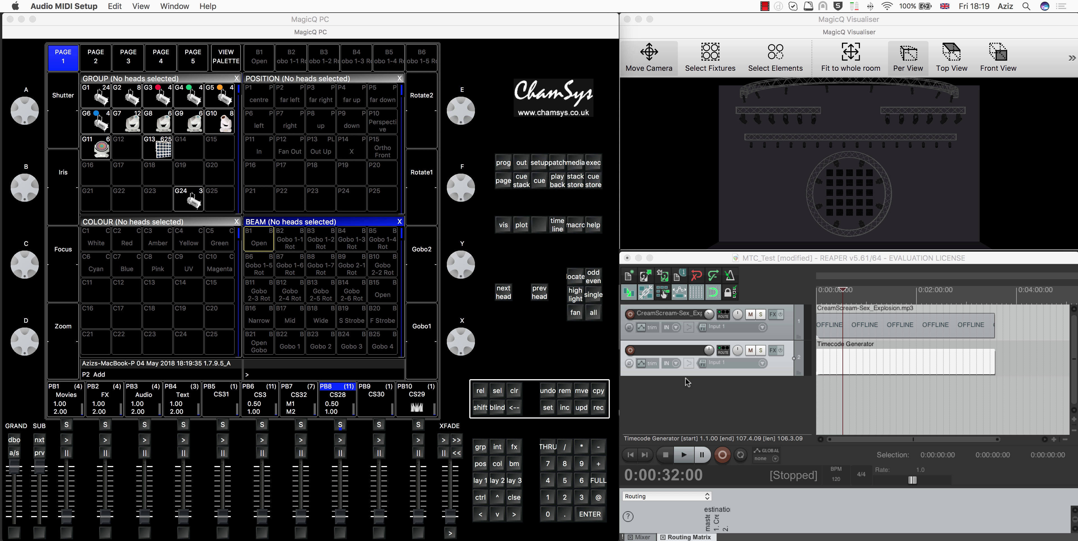
Step: Switch to REAPER and check in the MIDI device preferences whether the IAC Driver - IAC Bus 1 output is enabled
{"action": "left_click", "coordinate": [808, 258]}
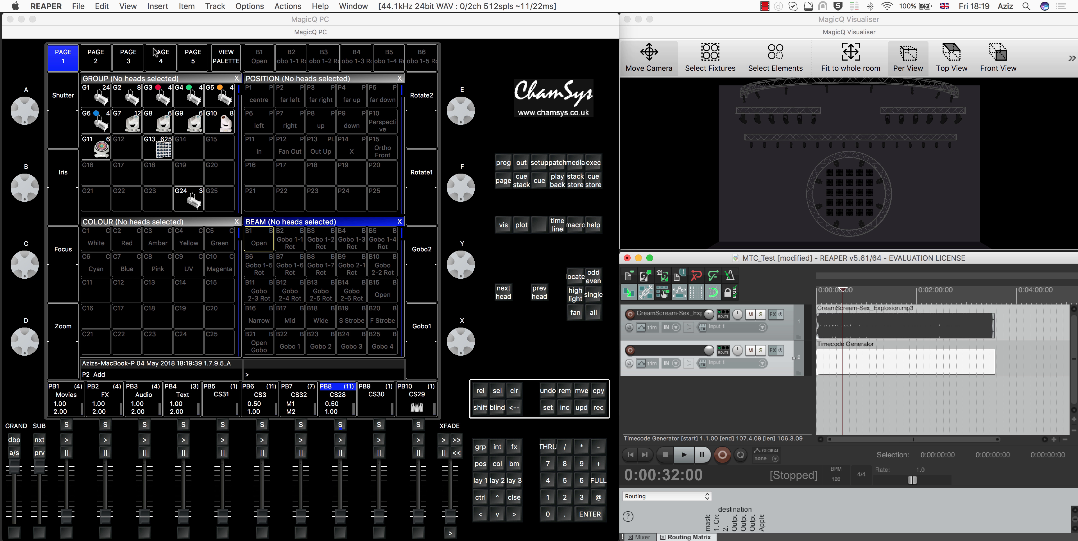
{"action": "left_click", "coordinate": [55, 5]}
{"action": "left_click", "coordinate": [51, 36]}
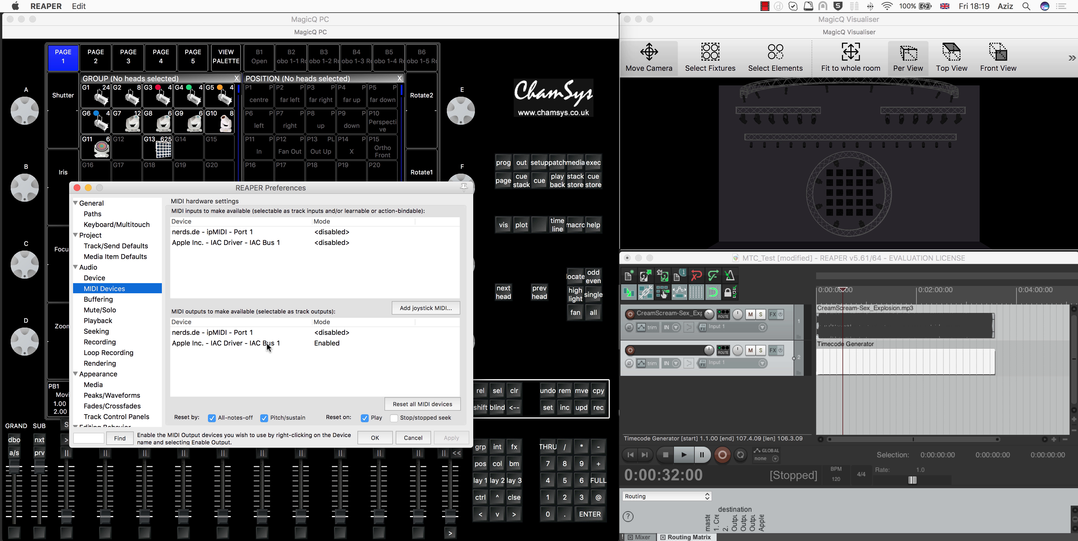
{"action": "right_click", "coordinate": [325, 341]}
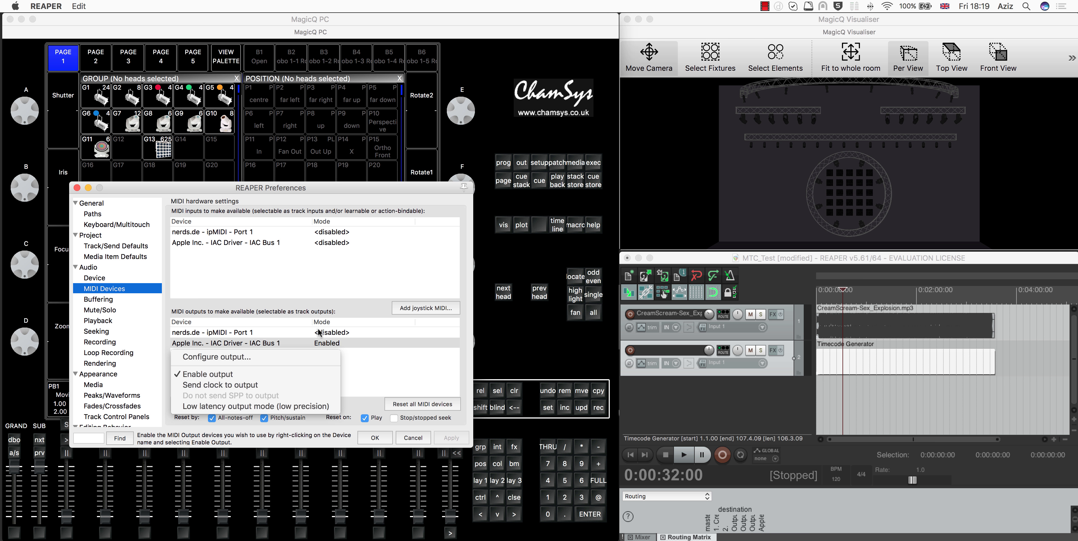
{"action": "left_click", "coordinate": [340, 312]}
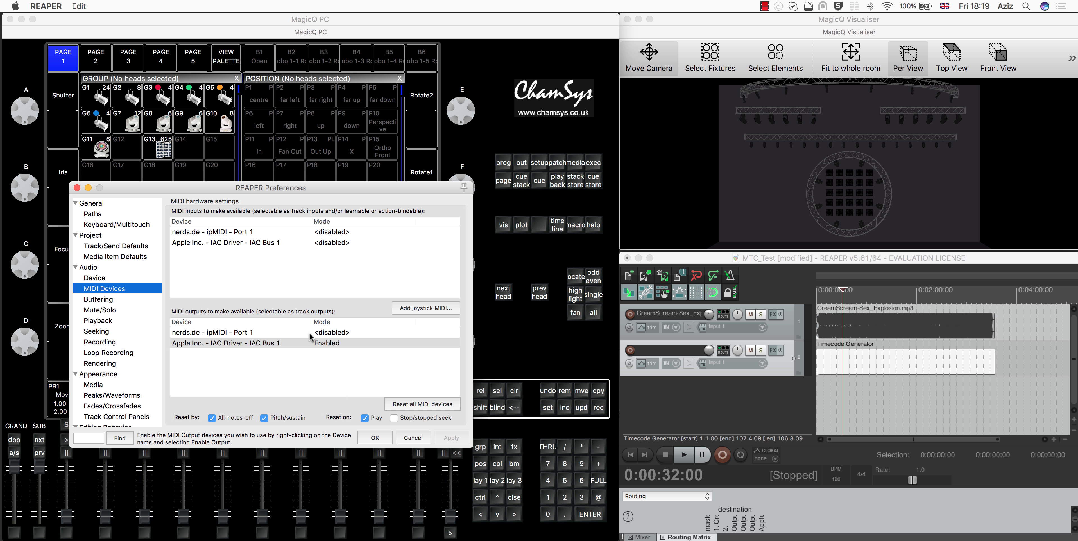
{"action": "left_click", "coordinate": [374, 437]}
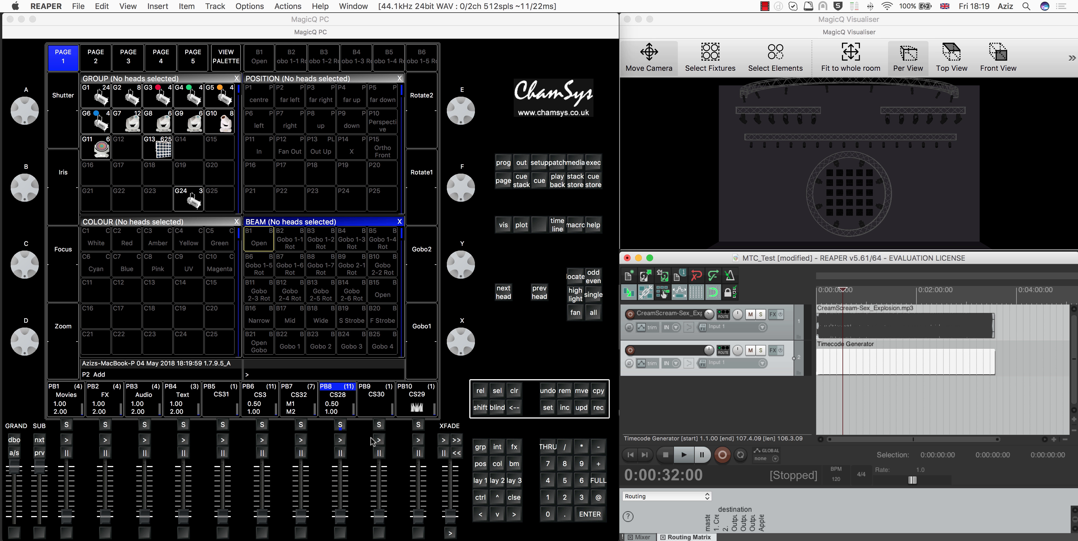
Step: Route the Timecode Generator track's MIDI hardware output to Apple Inc. - IAC Driver - IAC Bus 1
{"action": "left_click", "coordinate": [724, 354]}
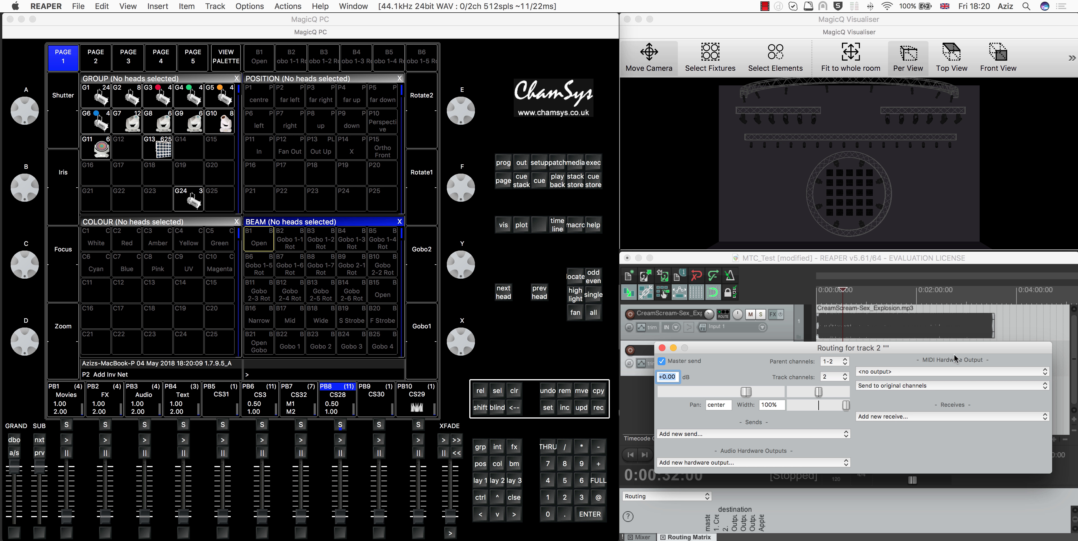
{"action": "left_click", "coordinate": [942, 369]}
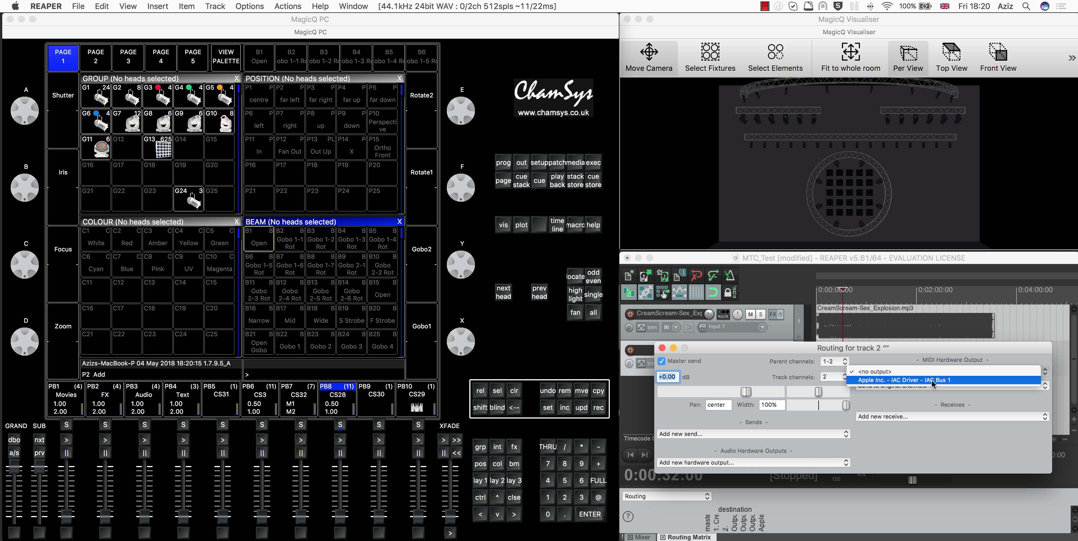
{"action": "left_click", "coordinate": [931, 379]}
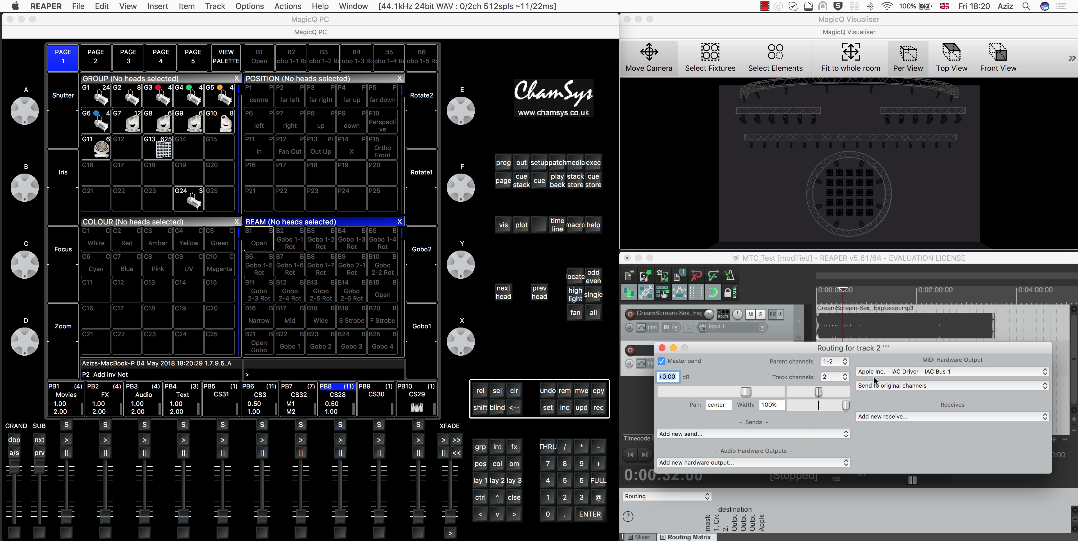
{"action": "left_click", "coordinate": [661, 348]}
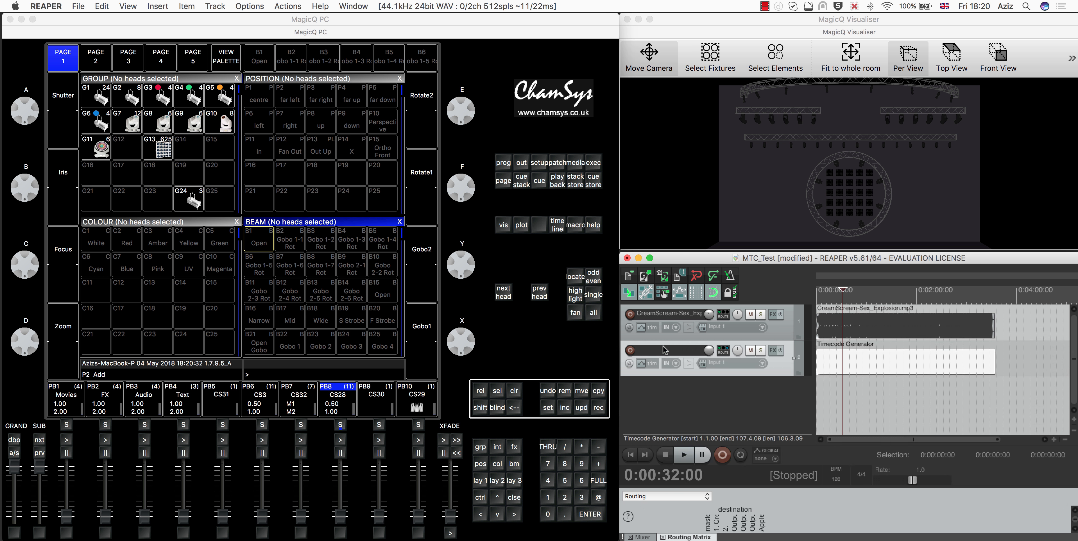
Step: Switch to MagicQ and allow an external MIDI timecode device, choosing IAC Driver IAC Bus 1 as the input
{"action": "left_click", "coordinate": [416, 20]}
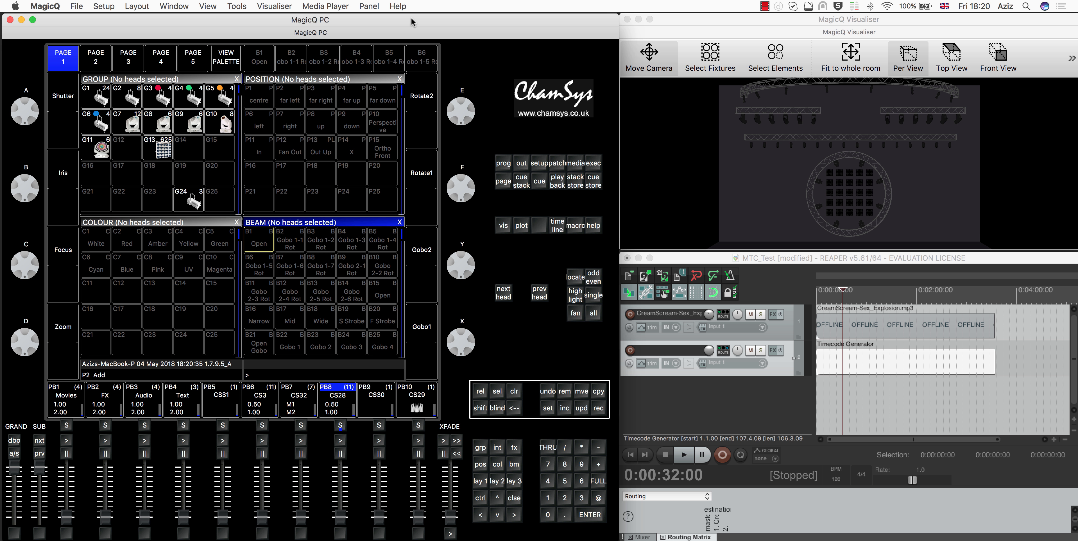
{"action": "left_click", "coordinate": [237, 5]}
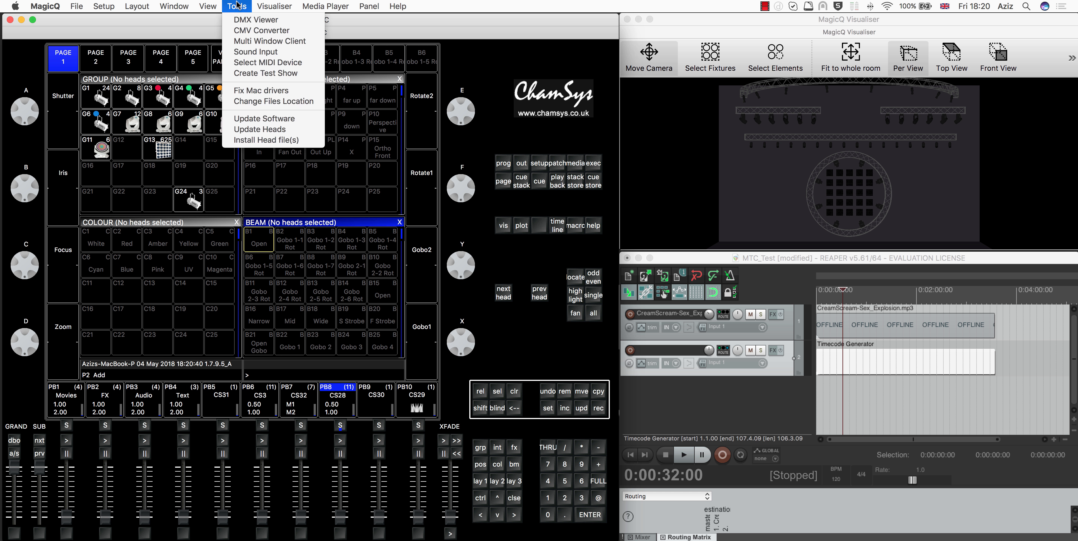
{"action": "left_click", "coordinate": [246, 63]}
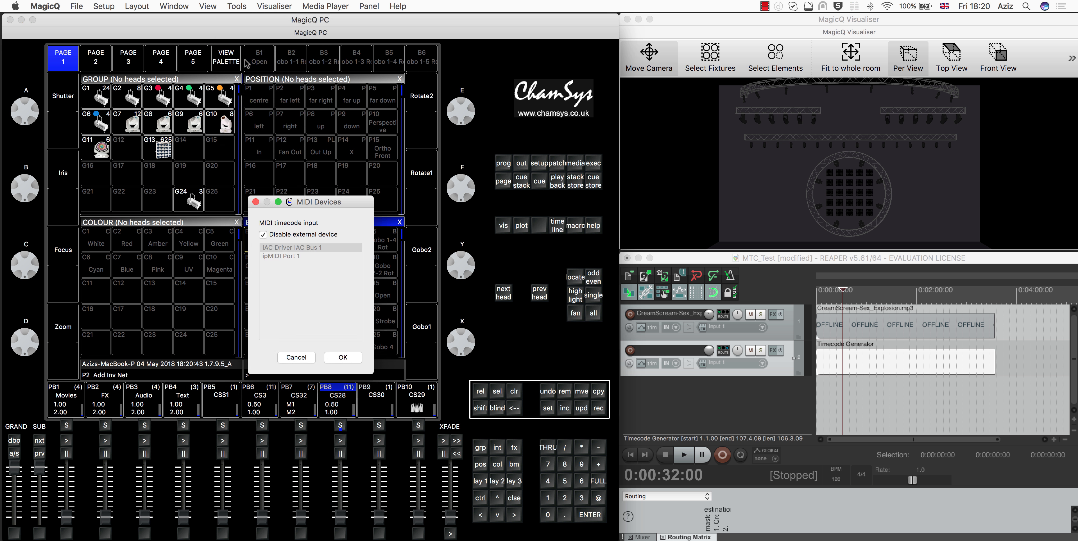
{"action": "left_click", "coordinate": [263, 235]}
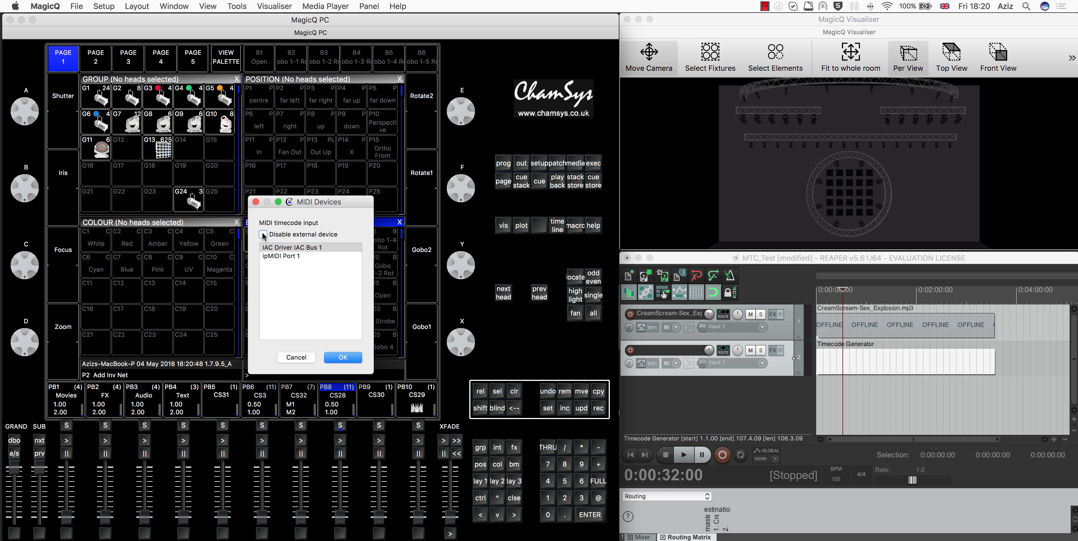
{"action": "left_click", "coordinate": [289, 251]}
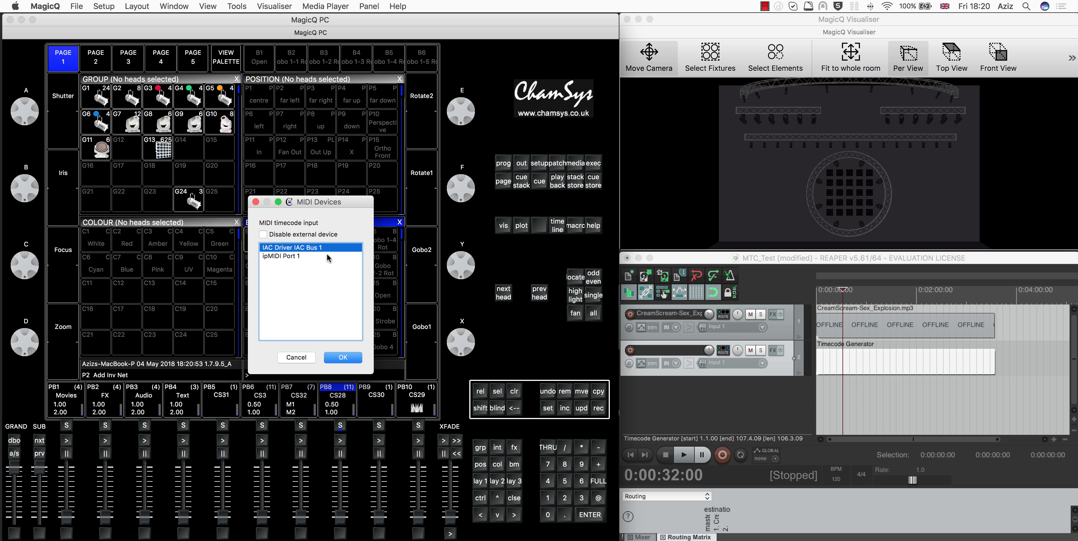
{"action": "left_click", "coordinate": [344, 359]}
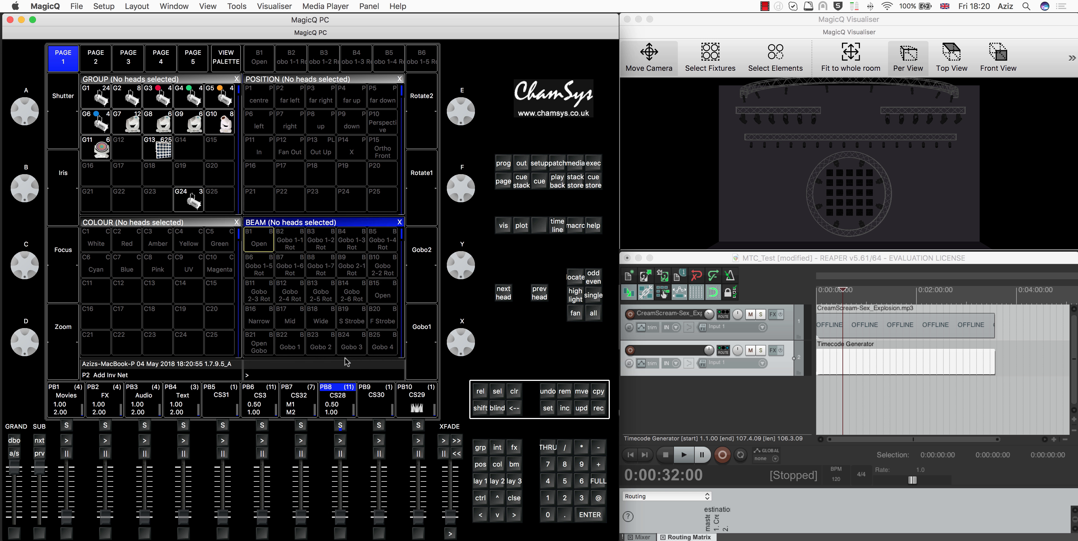
Step: In the MIDI/Timecode setup, set Timecode frame type to SMPTE 30 and Timecode decode to USB MIDI
{"action": "left_click", "coordinate": [537, 163]}
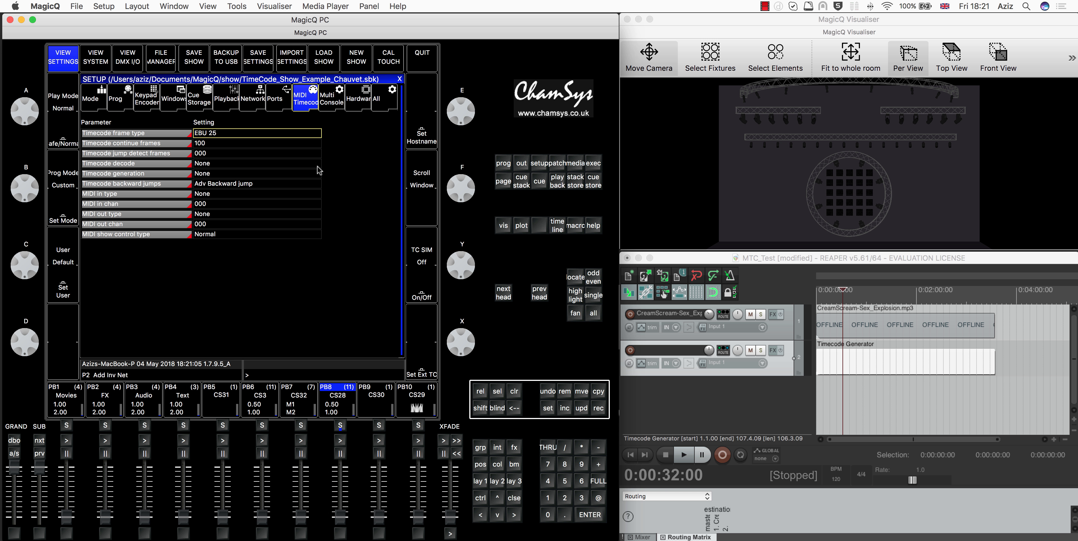
{"action": "left_click", "coordinate": [213, 135]}
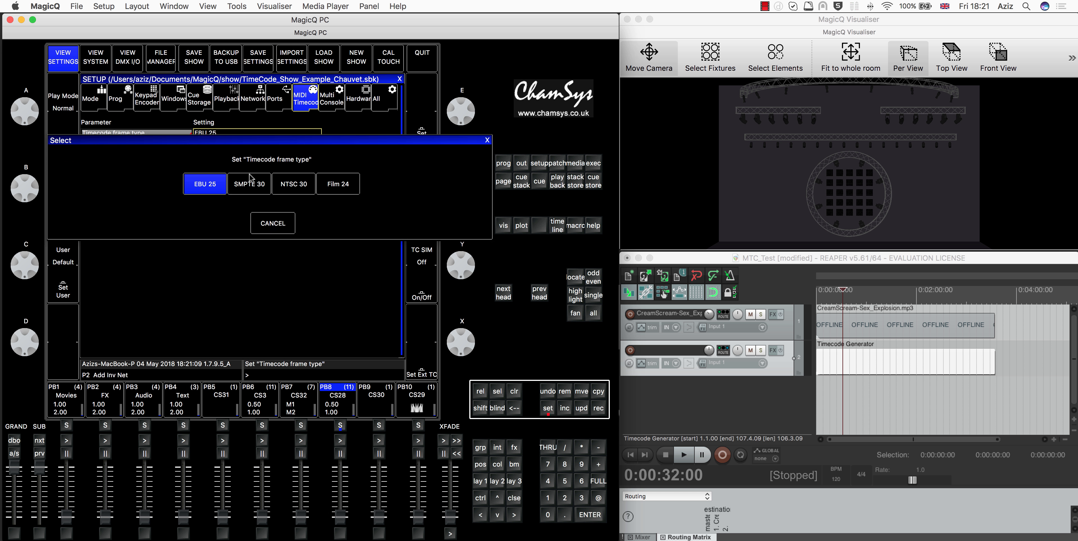
{"action": "left_click", "coordinate": [248, 188]}
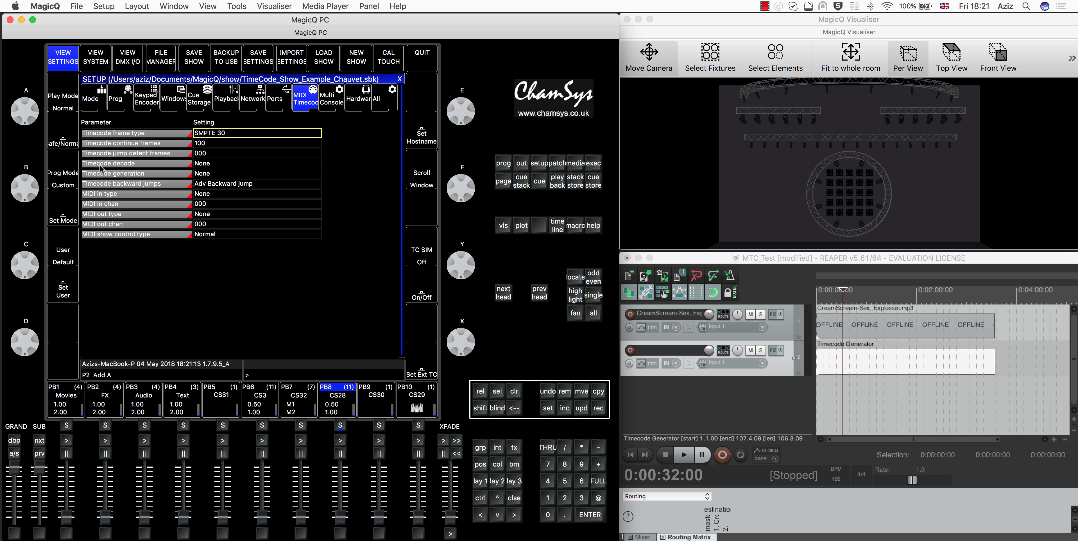
{"action": "left_click", "coordinate": [212, 168]}
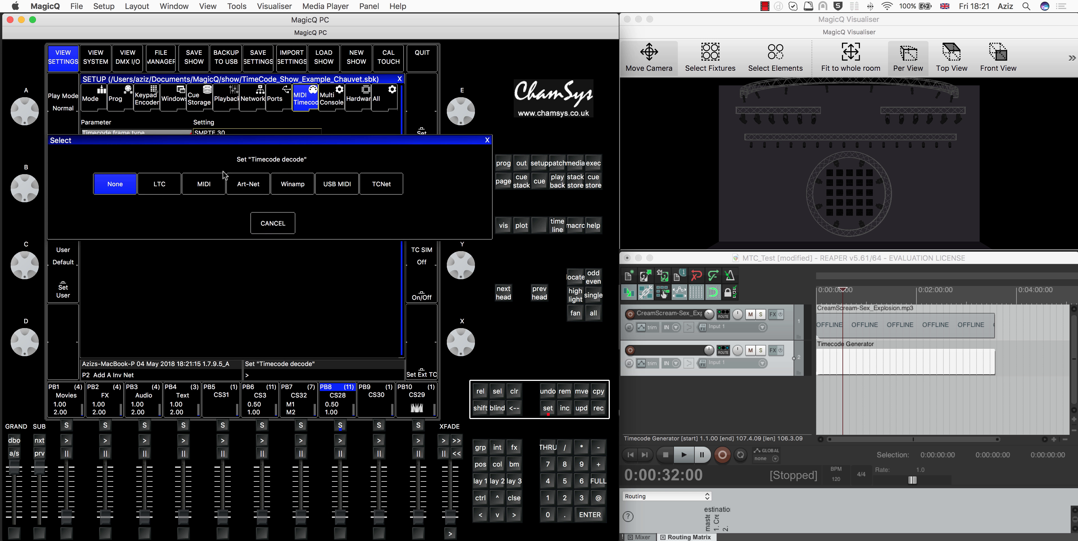
{"action": "left_click", "coordinate": [330, 188]}
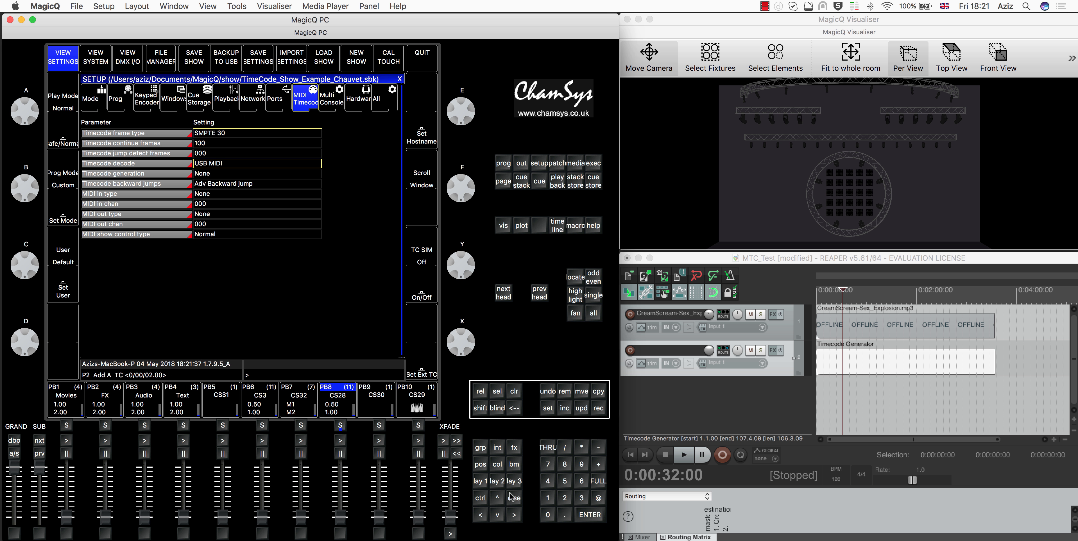
{"action": "left_click", "coordinate": [513, 501]}
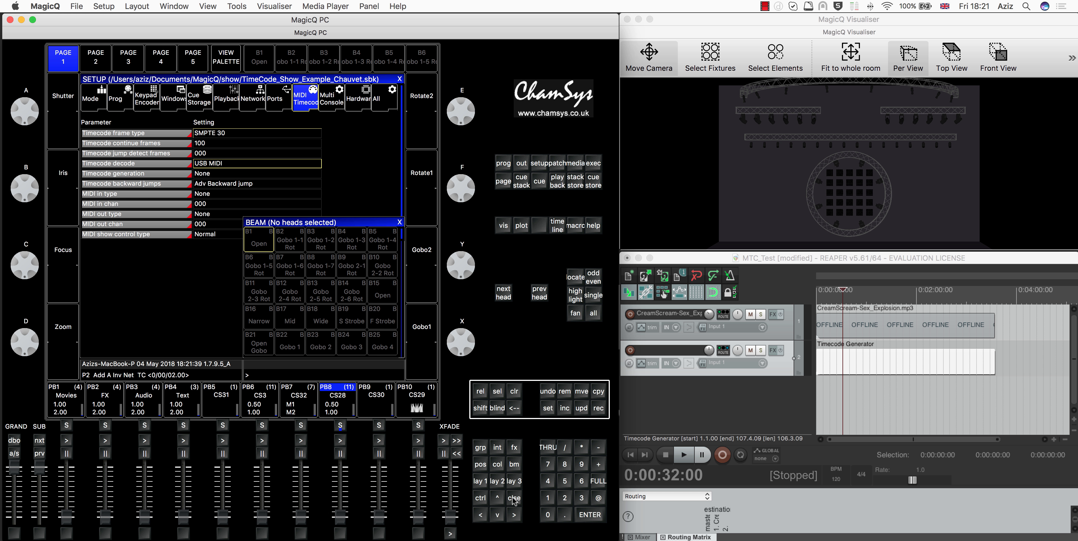
{"action": "left_click", "coordinate": [514, 500]}
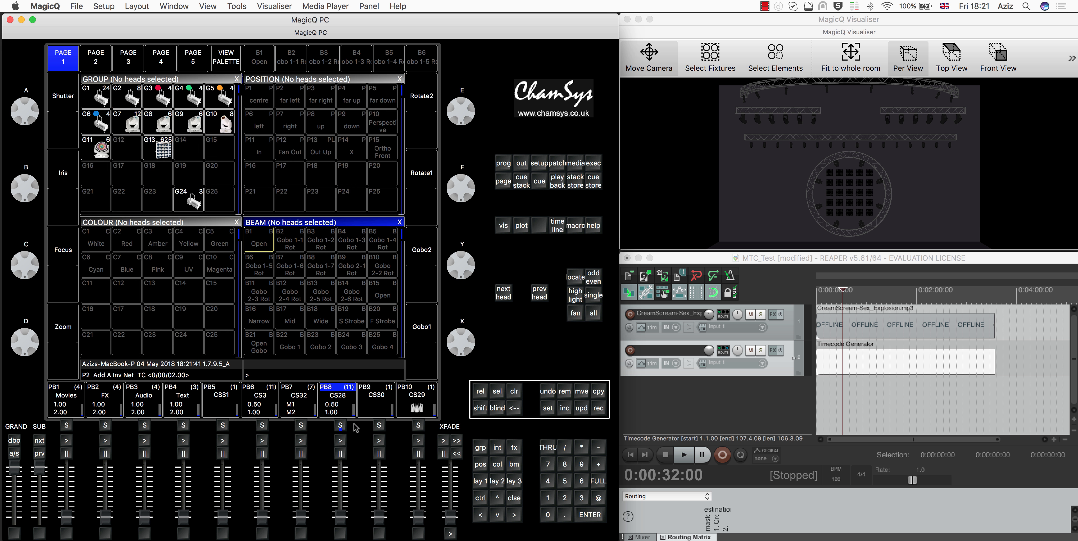
Step: Switch to REAPER, return the playhead to the project start, and play and stop the song twice to test timecode reception in MagicQ
{"action": "left_click", "coordinate": [726, 260]}
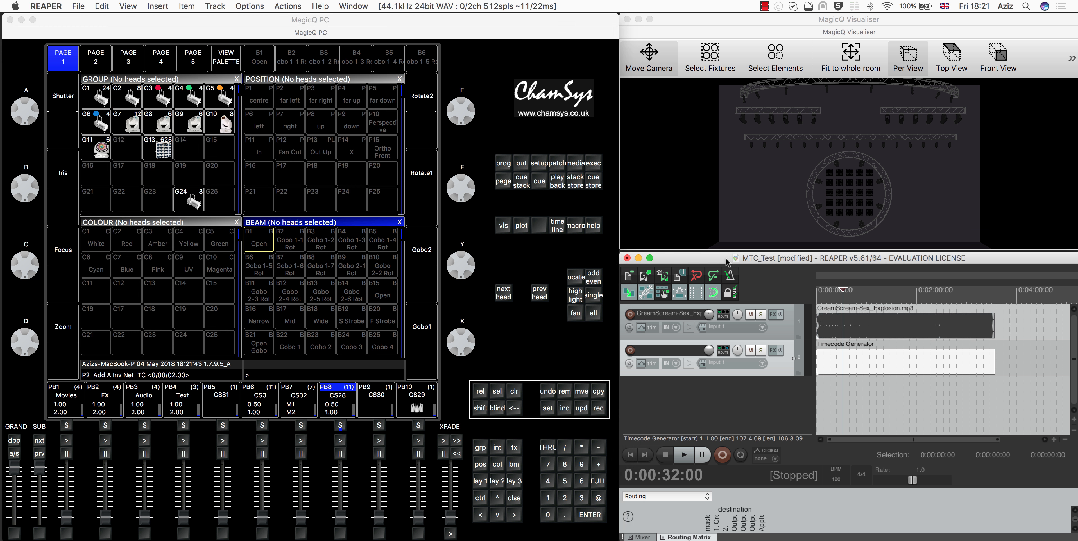
{"action": "left_click", "coordinate": [818, 293]}
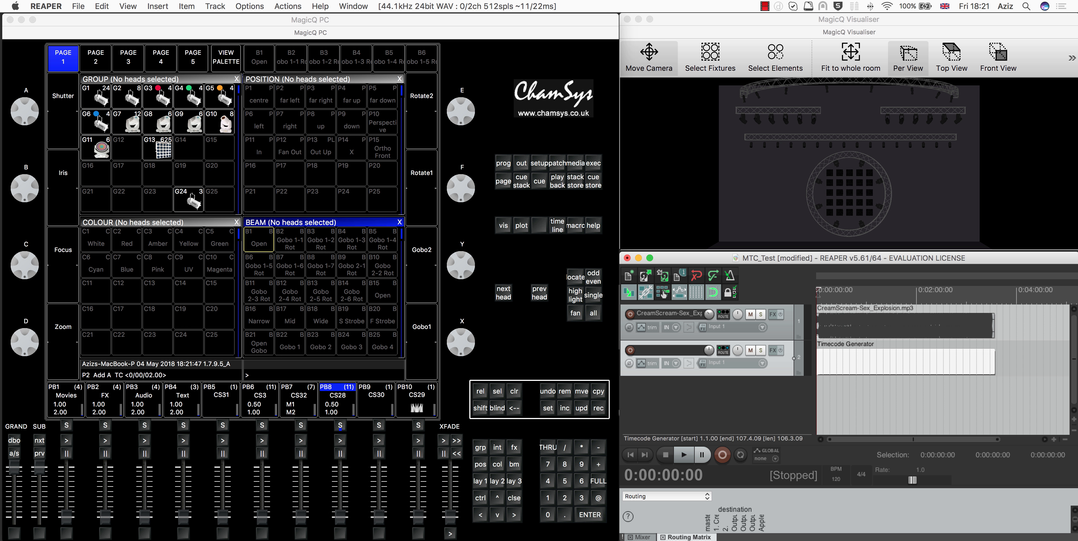
{"action": "key", "text": "space"}
{"action": "key", "text": "XF86AudioRaiseVolume"}
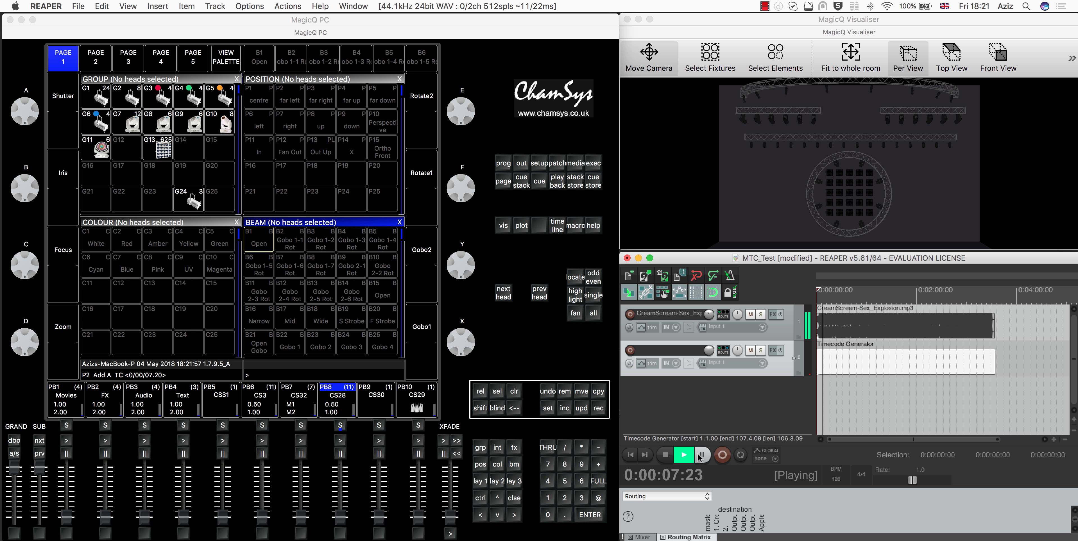
{"action": "key", "text": "space"}
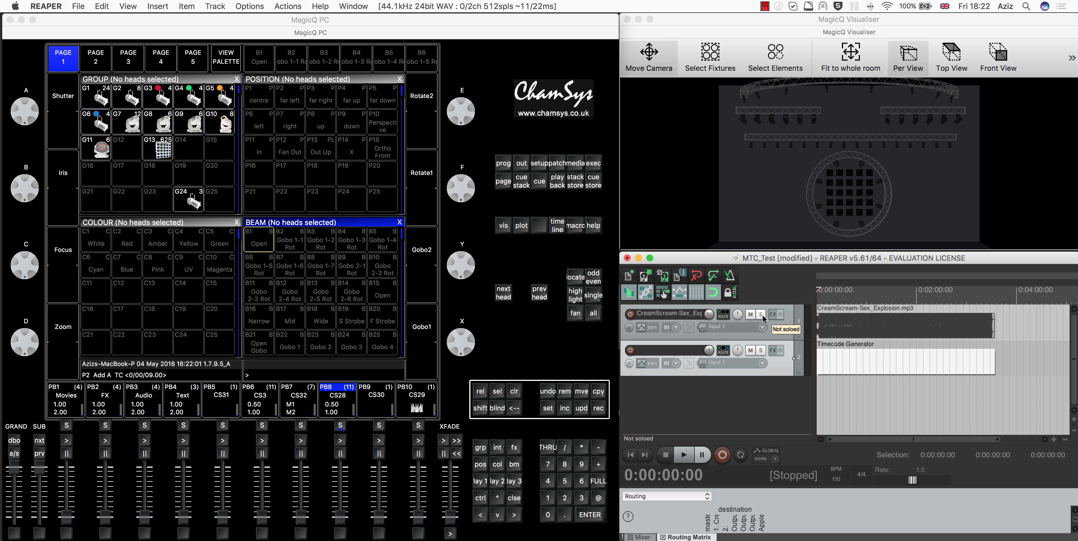
{"action": "key", "text": "space"}
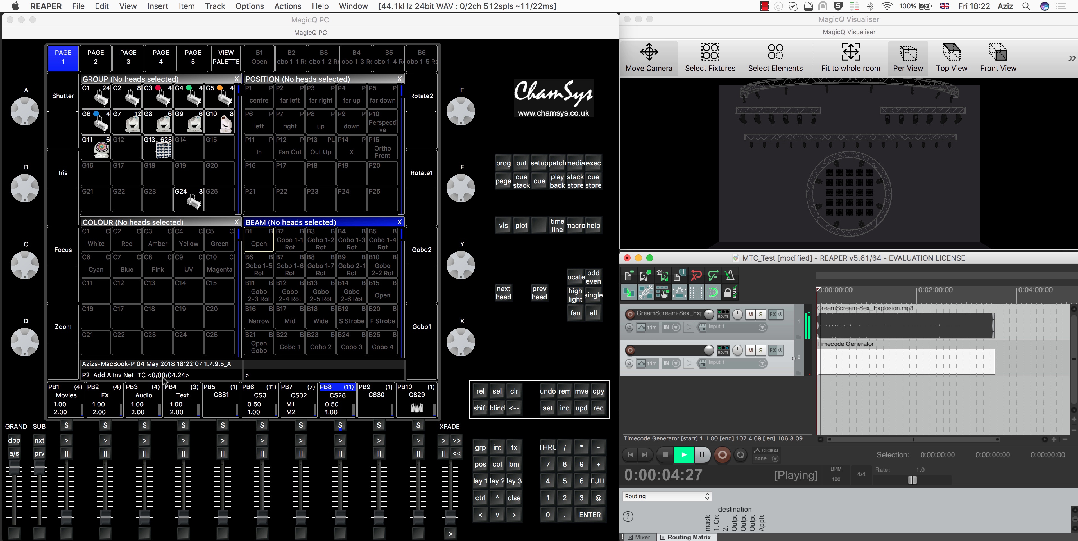
{"action": "key", "text": "space"}
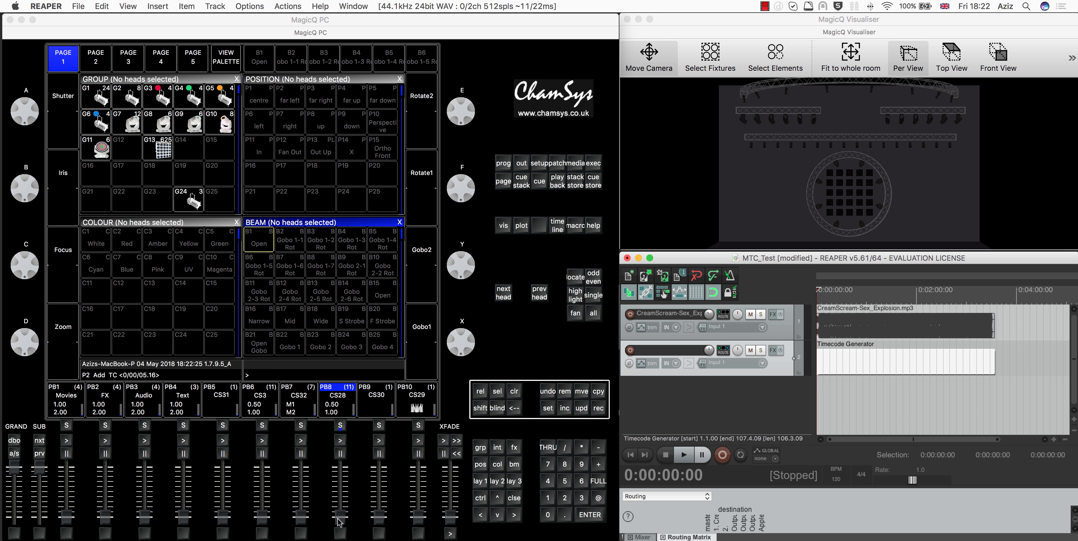
Step: In MagicQ, open playback 8's cue stack CS28 and raise its fader to full
{"action": "left_click", "coordinate": [340, 425]}
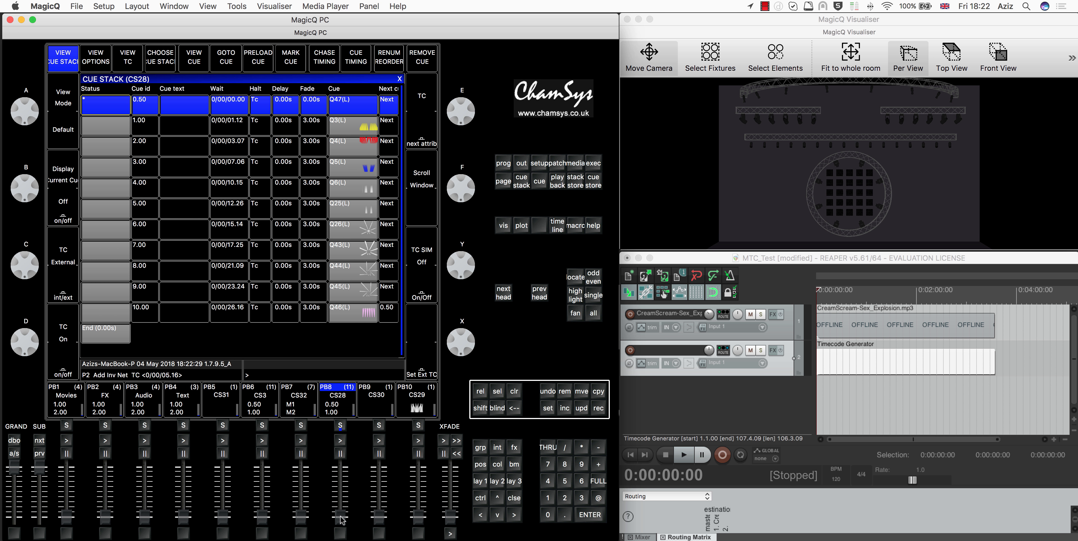
{"action": "left_click_drag", "start_coordinate": [340, 517], "coordinate": [340, 464]}
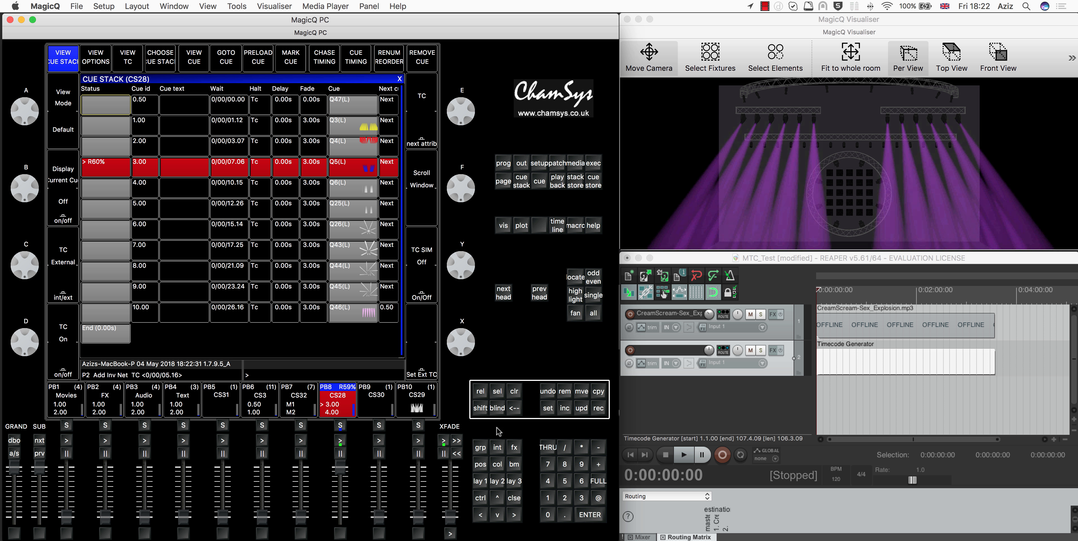
Step: Run REAPER's playback briefly and pause it, then lower playback 8's fader to zero in MagicQ
{"action": "left_click", "coordinate": [684, 455]}
{"action": "left_click", "coordinate": [701, 455]}
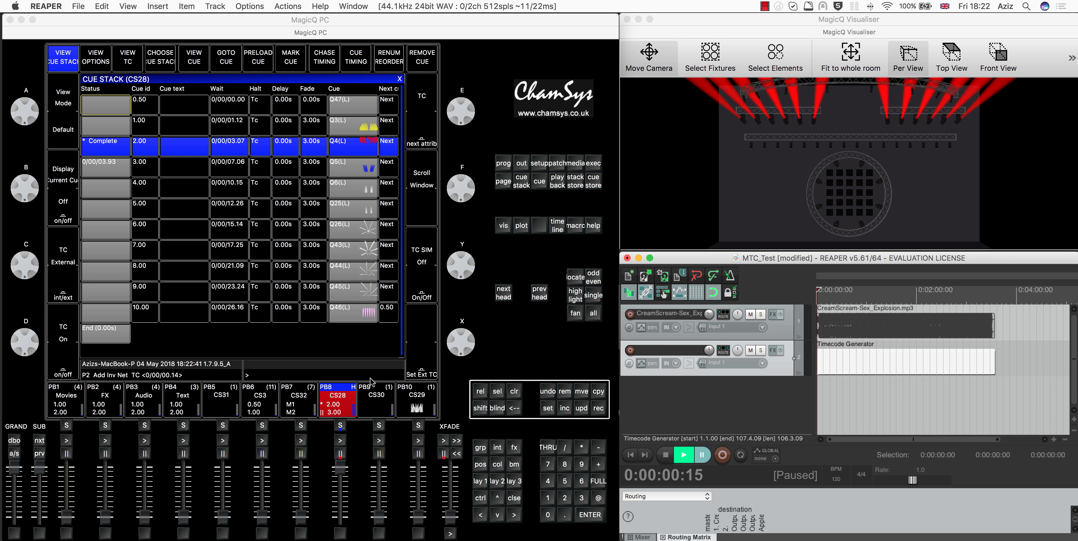
{"action": "left_click", "coordinate": [341, 470]}
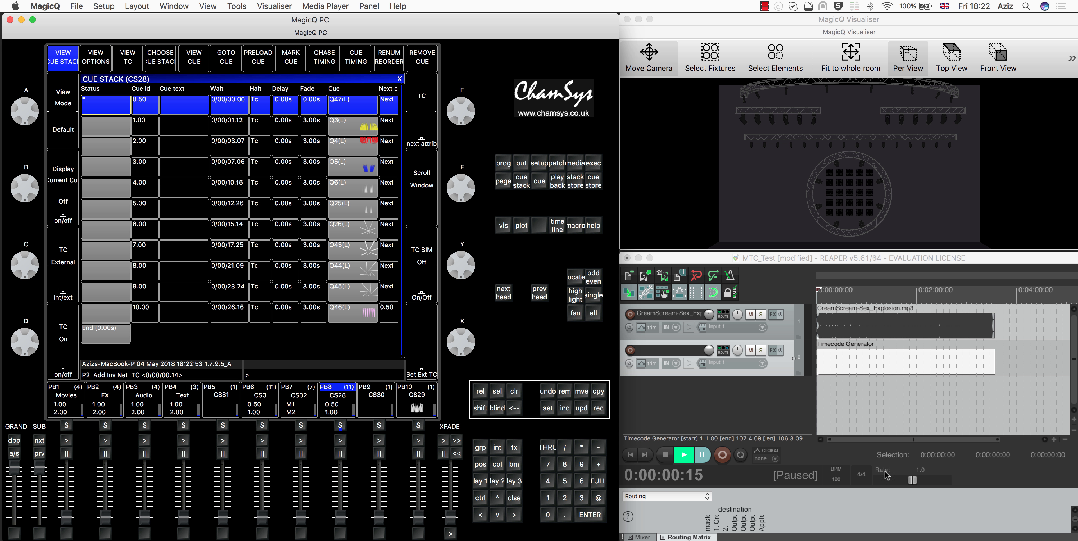
Step: Resume playback in REAPER and raise MagicQ's playback 8 fader to full so the timecode triggers the CS28 cues
{"action": "left_click", "coordinate": [697, 256]}
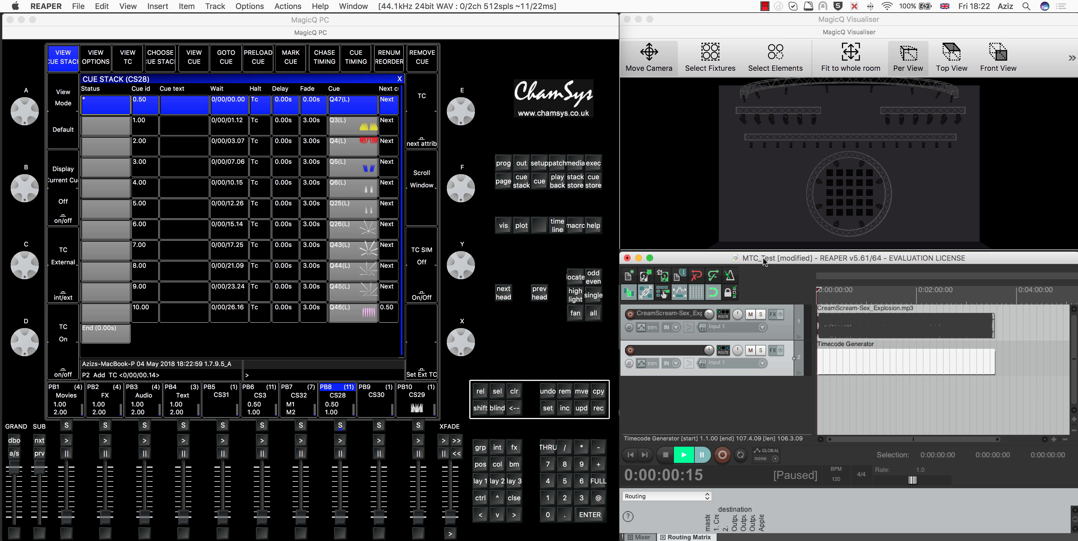
{"action": "key", "text": "space"}
{"action": "left_click", "coordinate": [342, 487]}
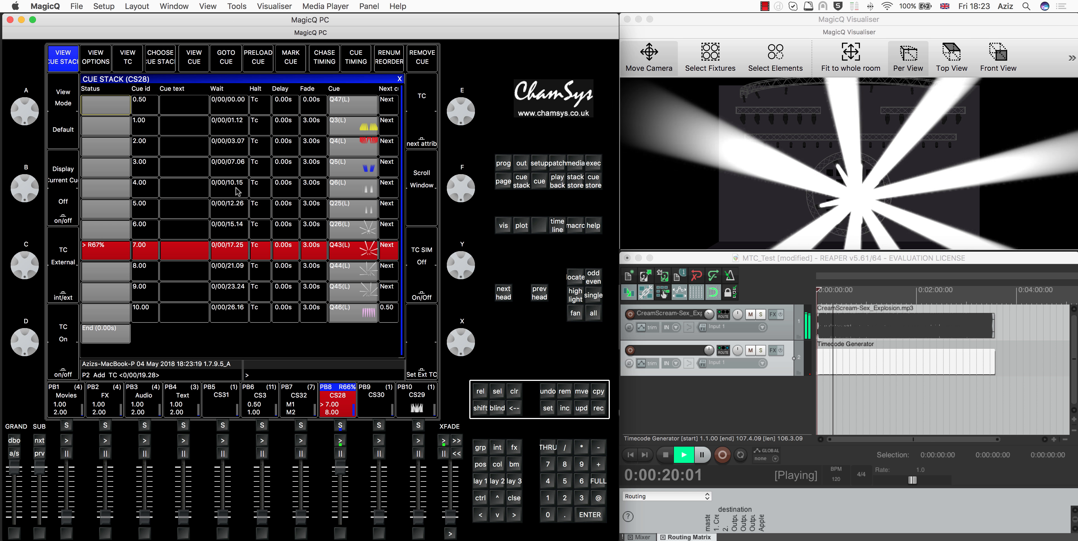
Step: Stop the song in REAPER and play it again from the start to rerun the timecoded cues
{"action": "left_click", "coordinate": [666, 457]}
{"action": "left_click", "coordinate": [666, 457]}
{"action": "left_click", "coordinate": [684, 457]}
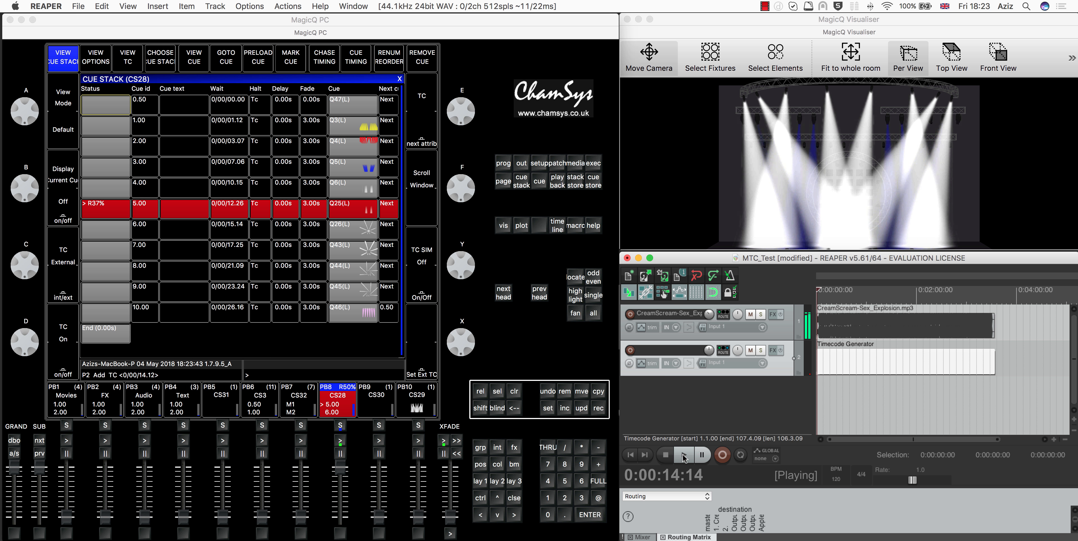
Step: Stop REAPER's playback and release cue stack CS28 by lowering playback 8's fader to zero in MagicQ
{"action": "left_click", "coordinate": [671, 457]}
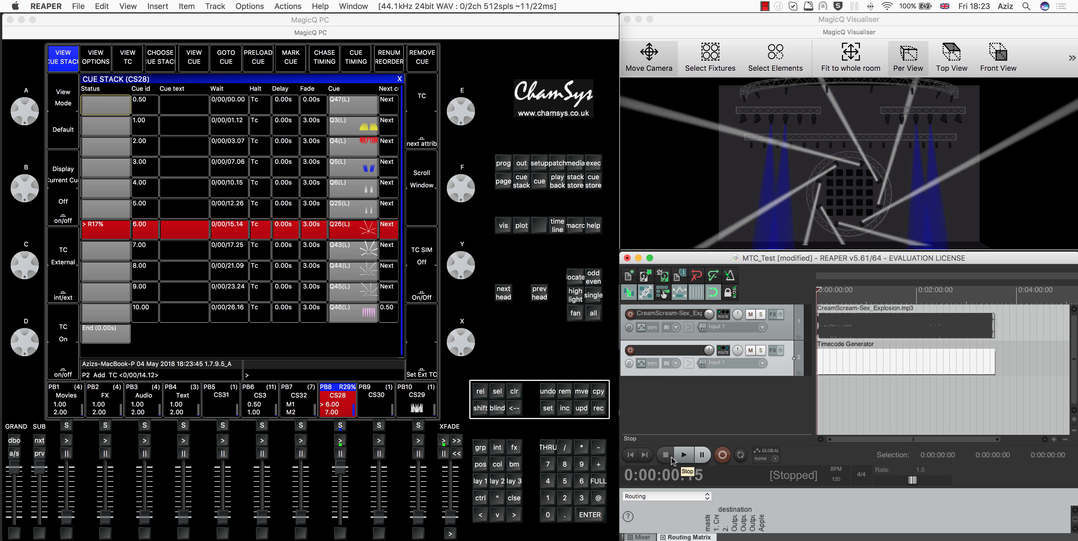
{"action": "left_click", "coordinate": [330, 531]}
{"action": "left_click_drag", "start_coordinate": [329, 528], "coordinate": [330, 540]}
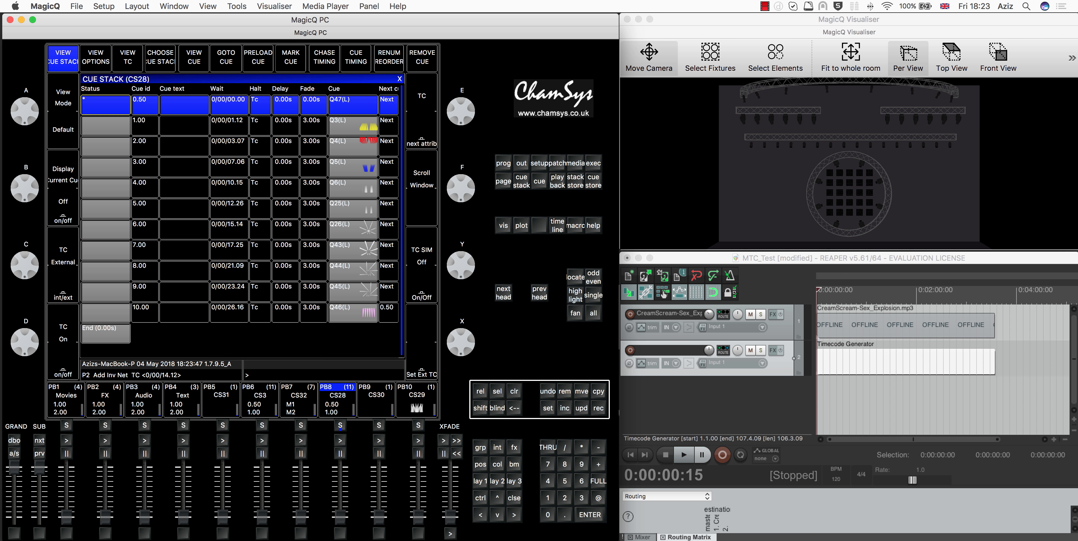